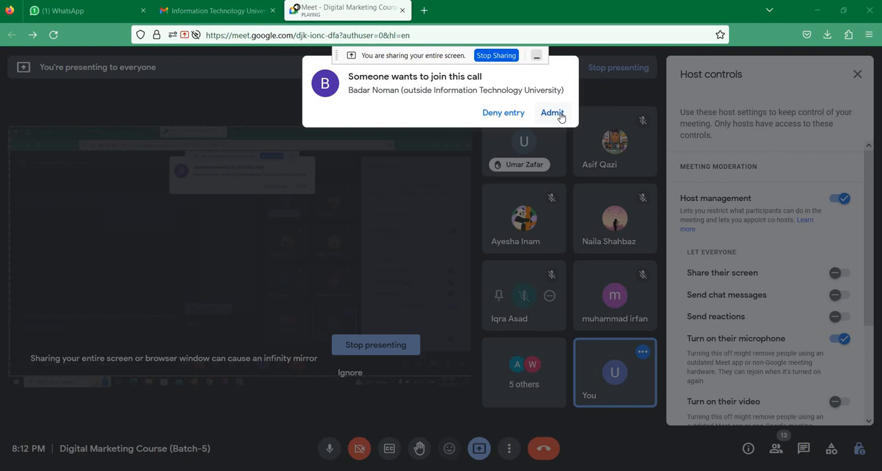
Admit the two waiting participants to the video call
left_click(560, 115)
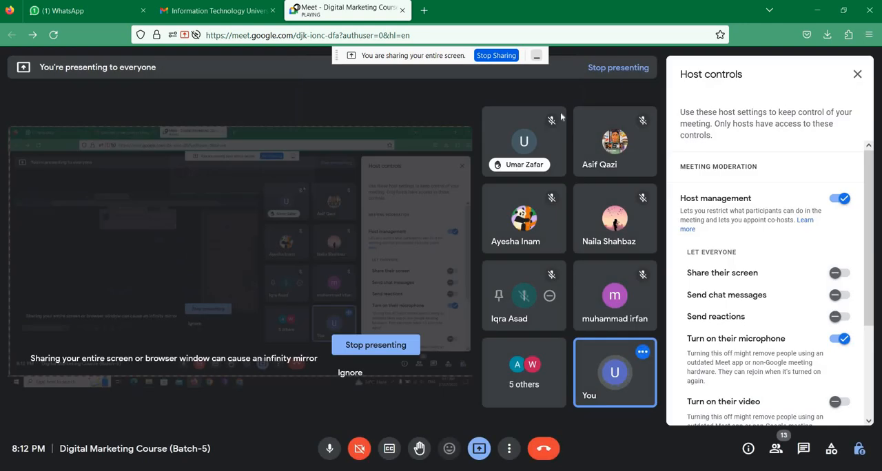
left_click(555, 114)
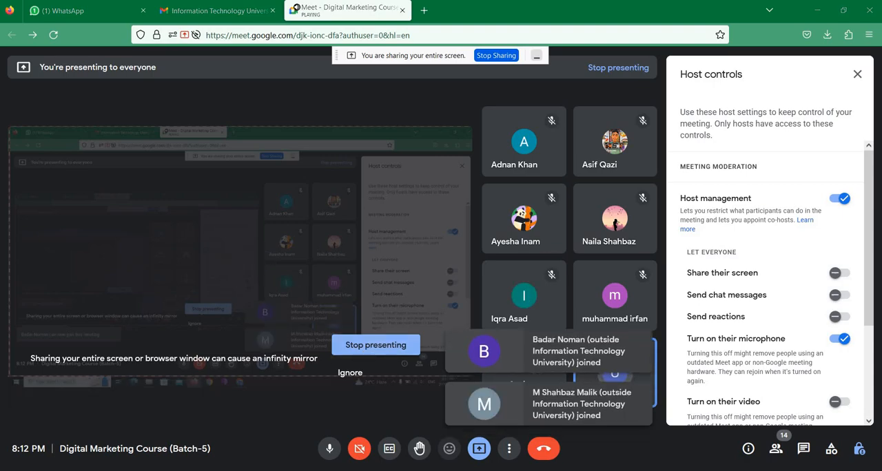
In File Explorer, open the Marketing Software folder on SSD (E:), look inside its Facebook folder and return to Marketing Software
key("super+d")
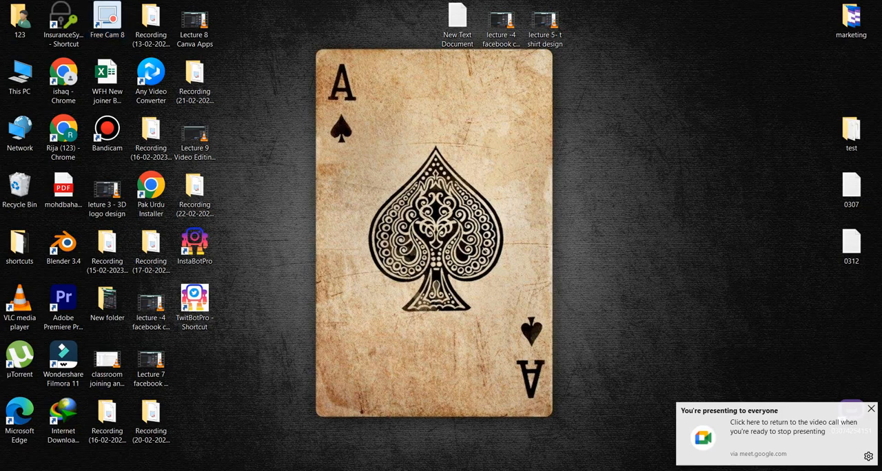
left_click(298, 445)
left_click(293, 470)
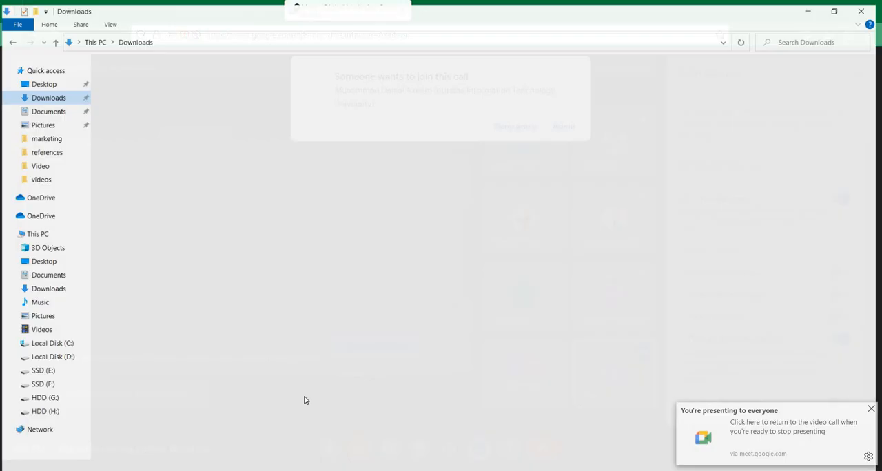
left_click(55, 368)
double_click(140, 85)
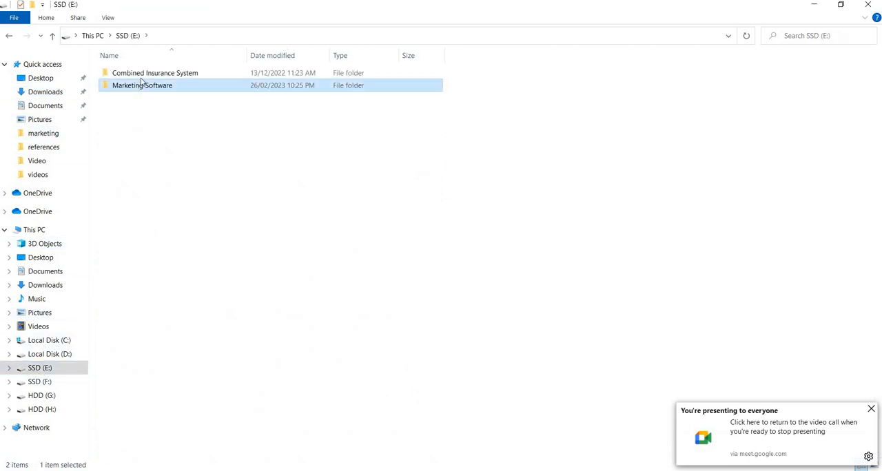
double_click(144, 78)
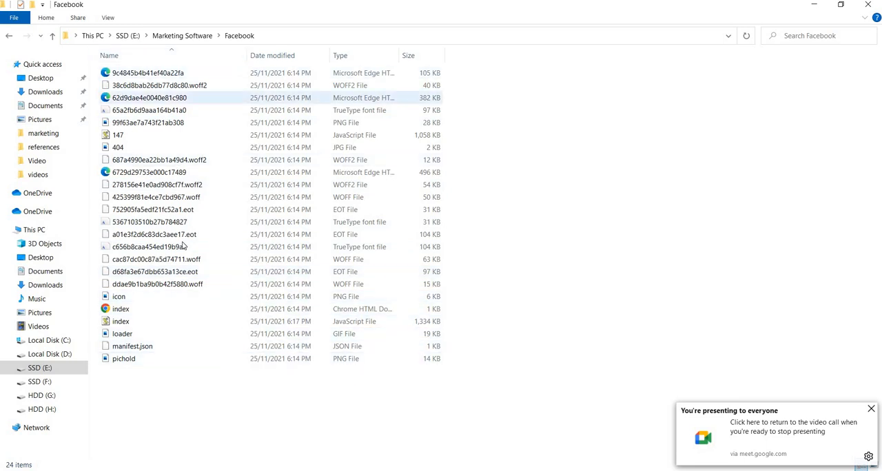
left_click(51, 36)
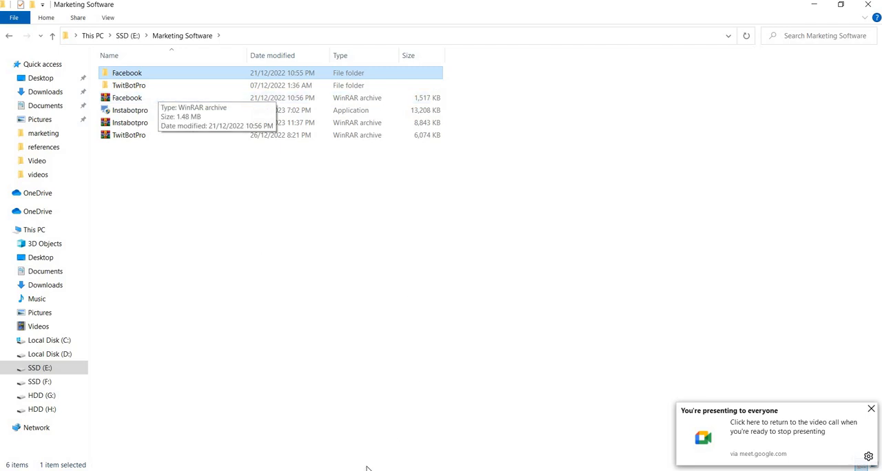
Switch back to the Google Meet call and admit the participant asking to join
left_click(447, 463)
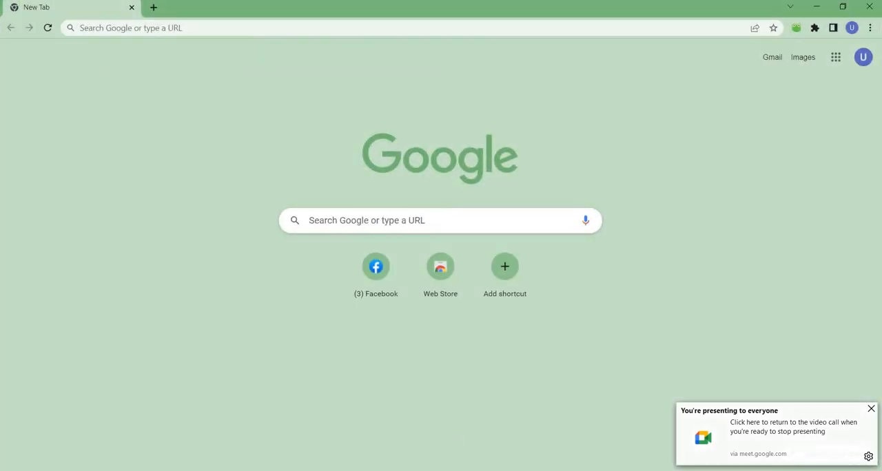
mouse_move(358, 468)
left_click(290, 423)
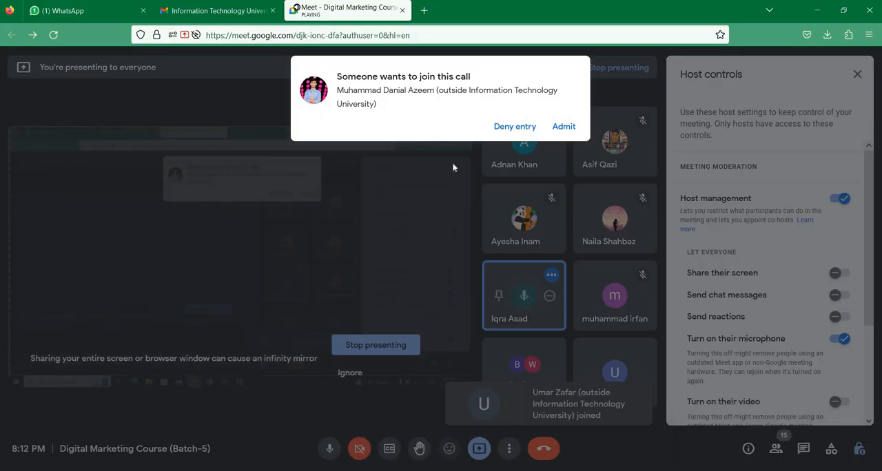
left_click(563, 126)
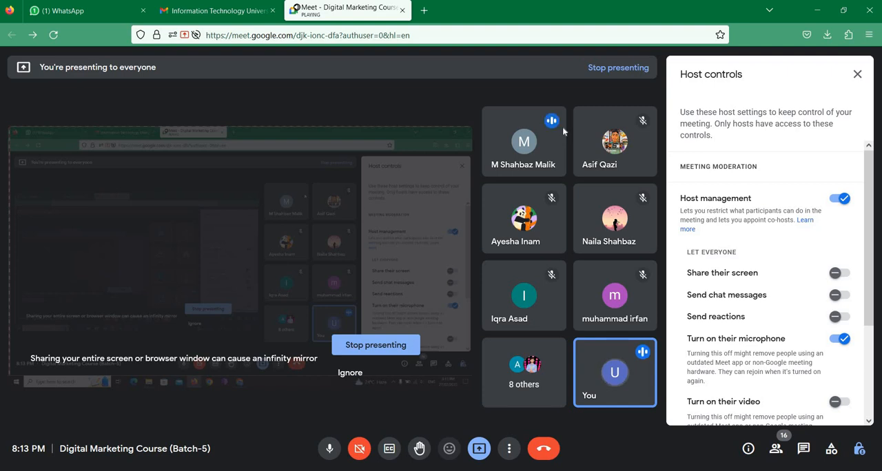
Return to File Explorer and open the Facebook folder inside Marketing Software to examine its files
mouse_move(523, 295)
left_click(269, 470)
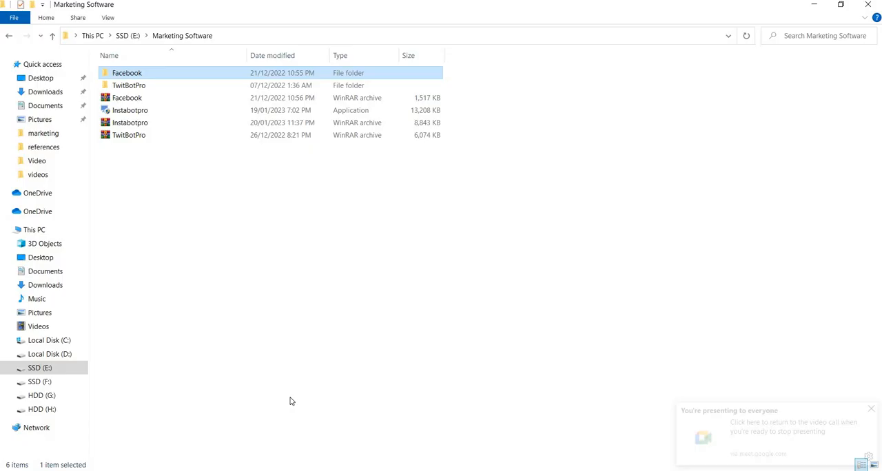
double_click(137, 76)
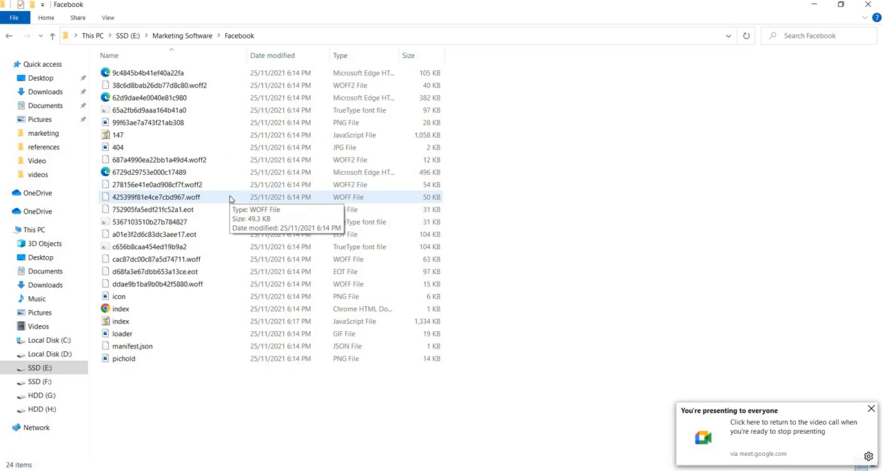
Switch to Chrome and launch the AUTO POST MULTIPLE FACEBOOK GROUPS V4 2021 - JERA extension
left_click(442, 470)
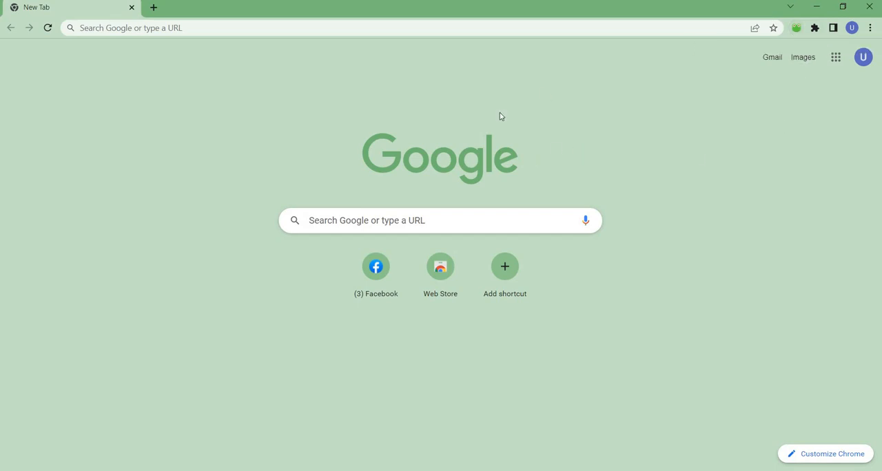
left_click(795, 32)
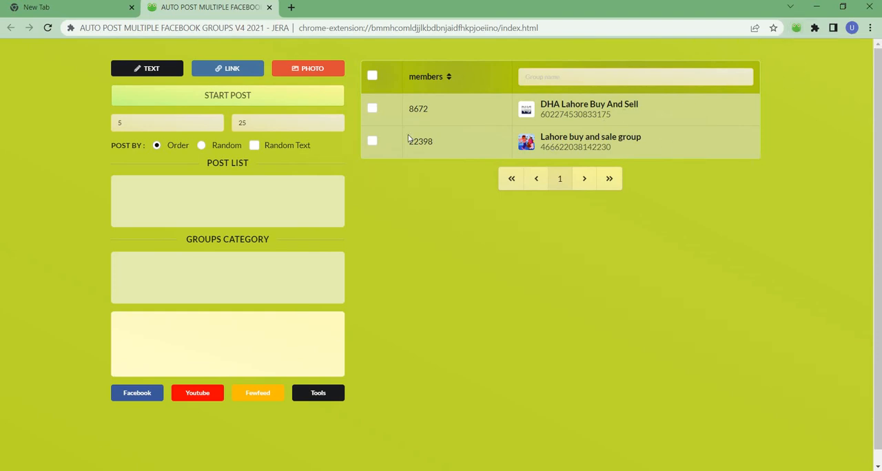
Switch between Chrome's empty tab and the Google Meet call to admit two more participants, one after the other
left_click(97, 10)
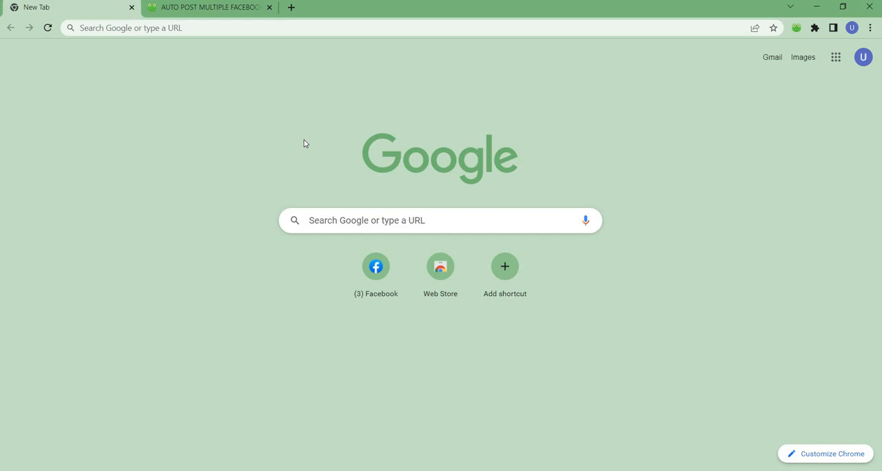
mouse_move(352, 470)
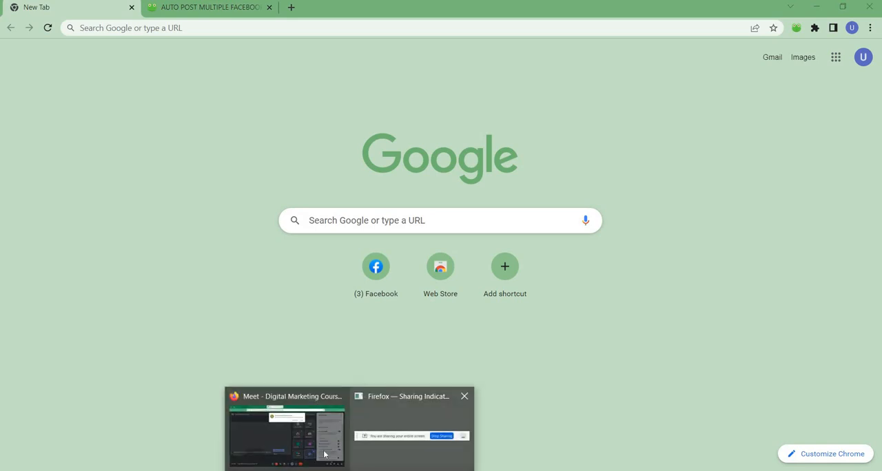
left_click(285, 449)
left_click(553, 113)
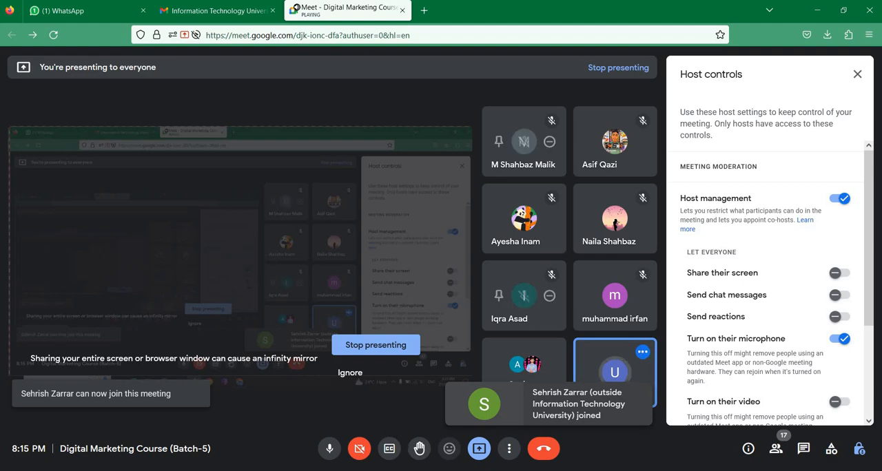
left_click(408, 470)
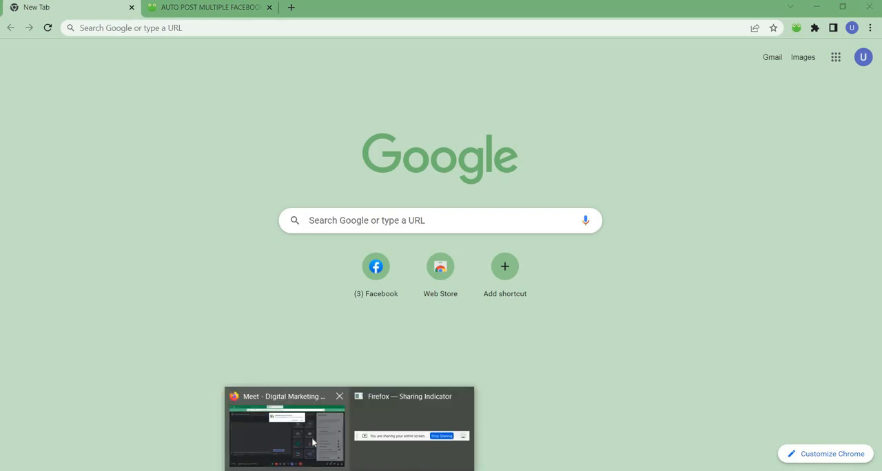
left_click(285, 424)
left_click(547, 114)
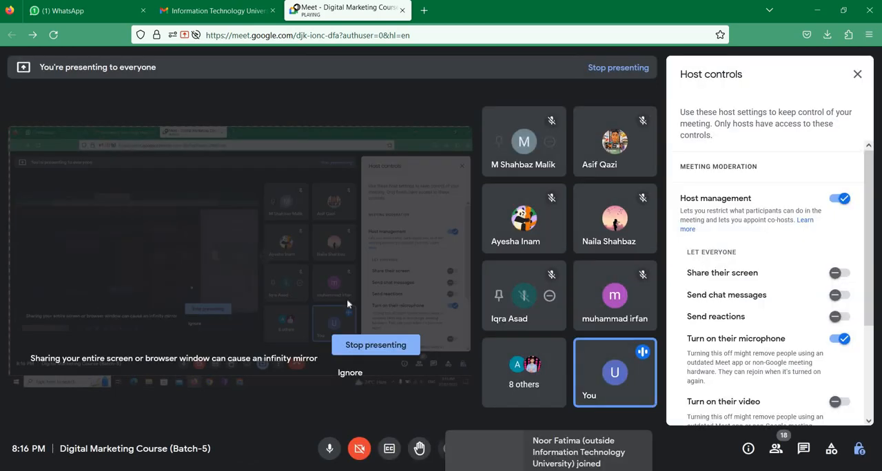
Switch to Chrome, load Facebook in the empty tab and return to the auto-post extension's group list, closing any duplicate extension page
key("alt+Tab")
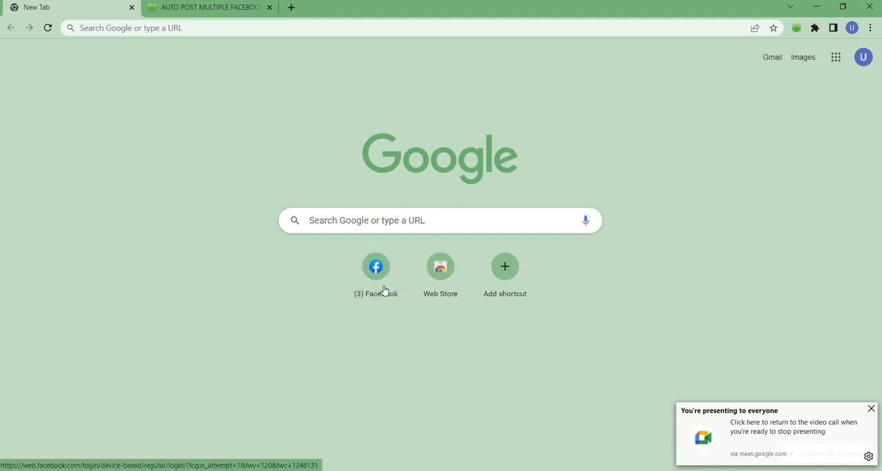
left_click(364, 270)
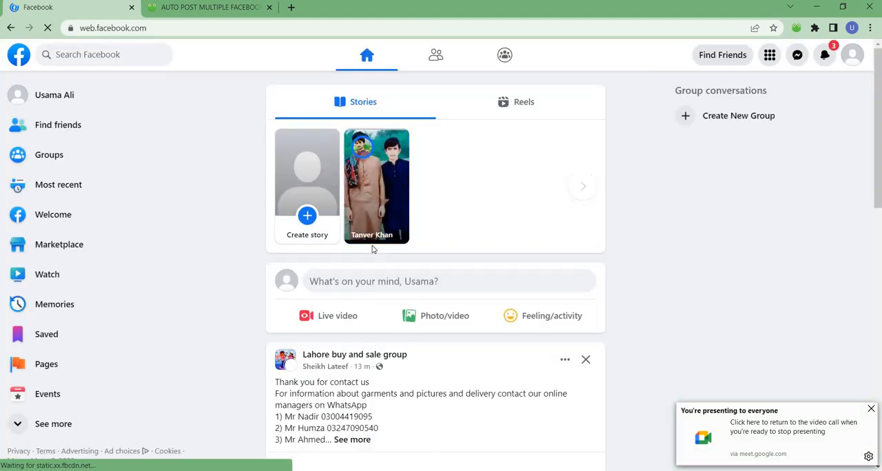
left_click(210, 7)
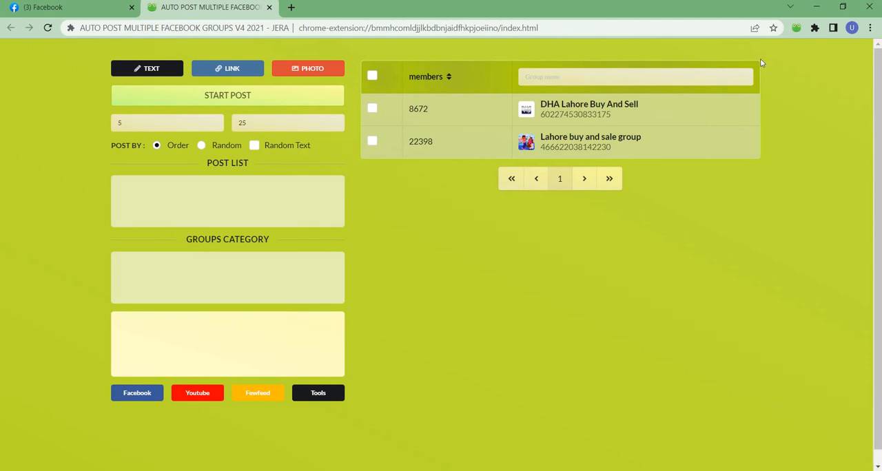
left_click(796, 28)
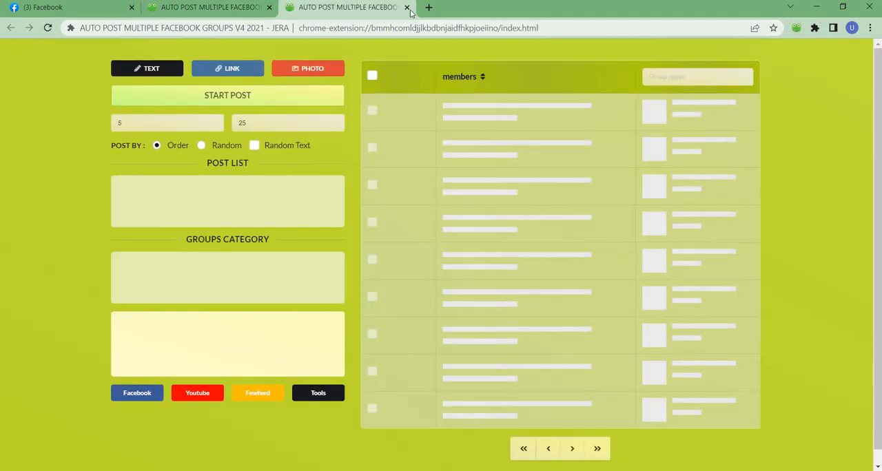
left_click(407, 7)
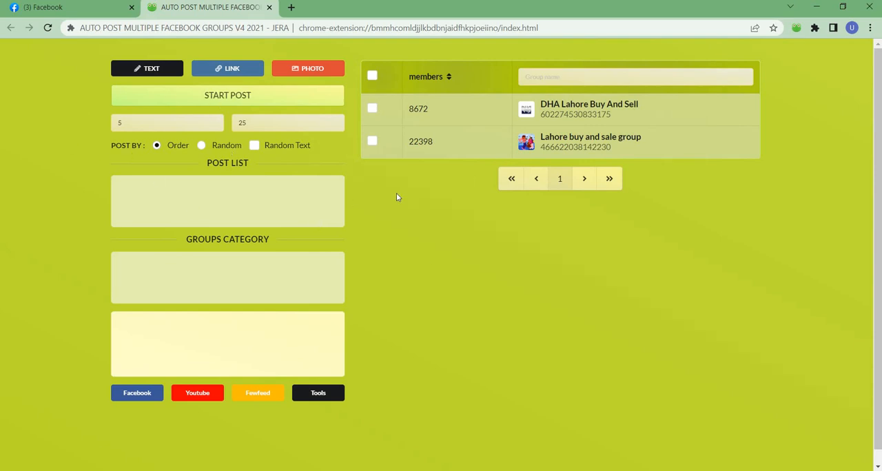
Open the Facebook Groups page, search groups for "Shoe slae group pakistan" and browse the resulting list of groups
left_click(75, 8)
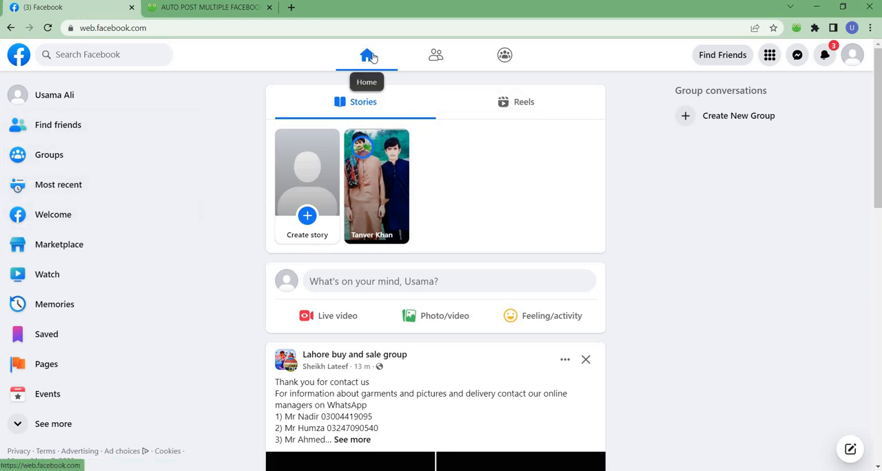
left_click(82, 155)
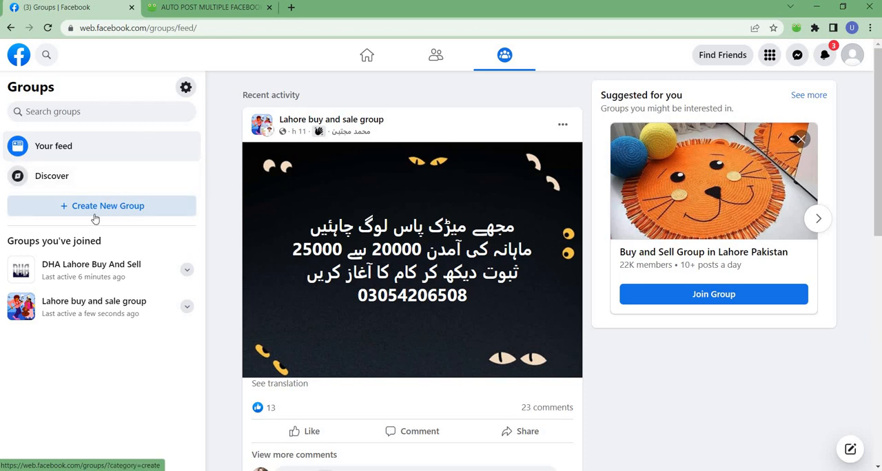
left_click(96, 112)
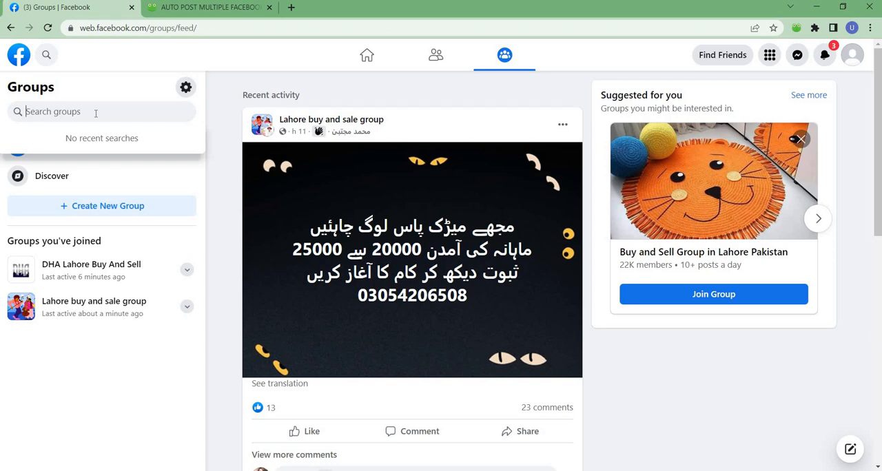
type("Shoes")
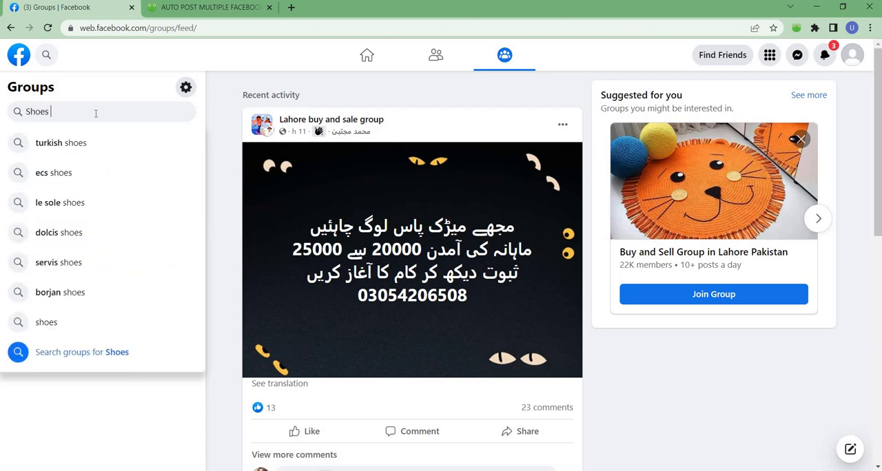
key("BackSpace")
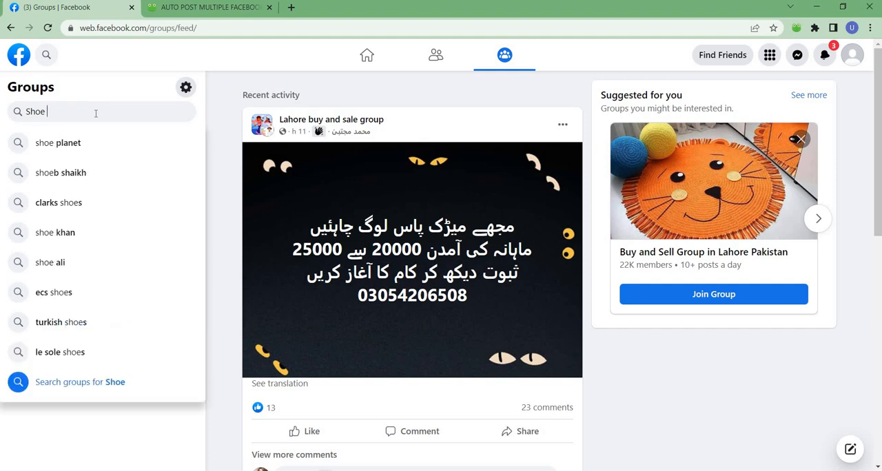
type("slae gr")
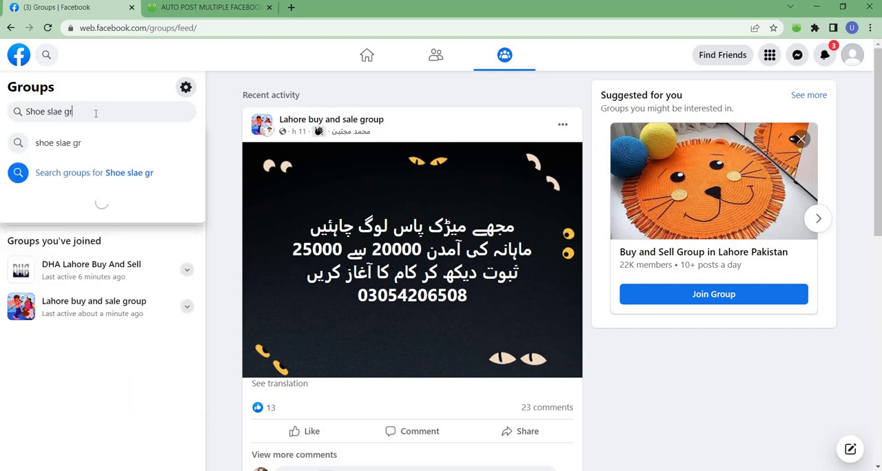
type("oup pakistan")
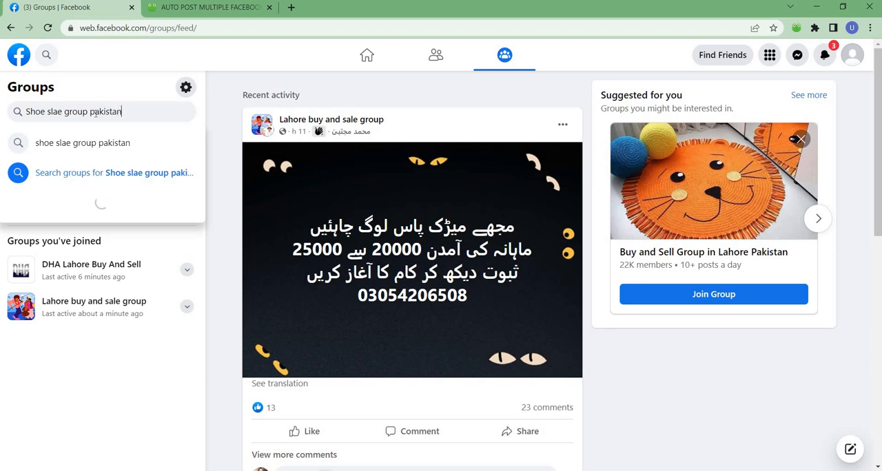
key("Return")
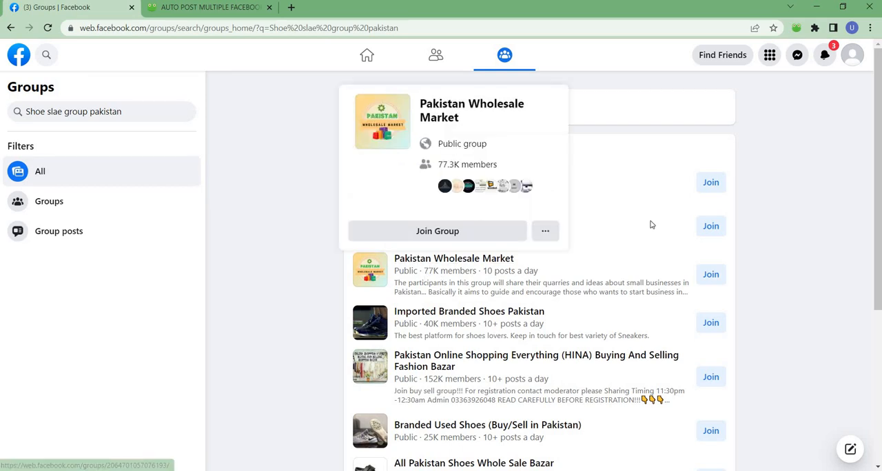
mouse_move(452, 176)
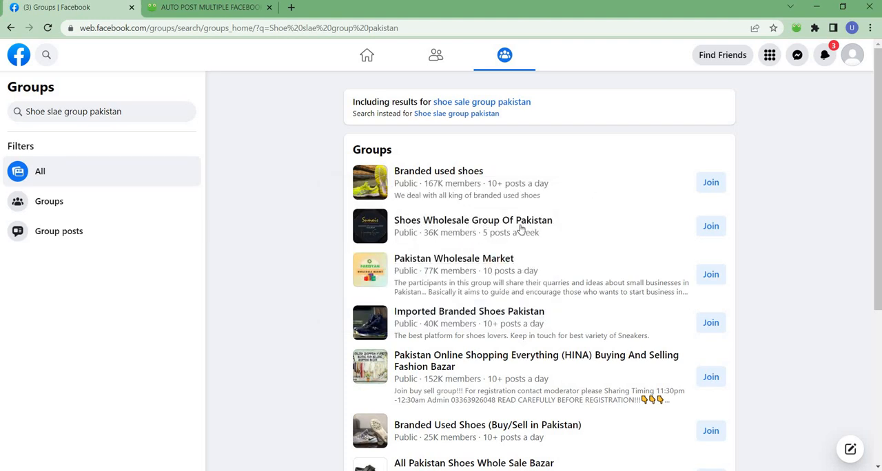
scroll(561, 263, "down", 2)
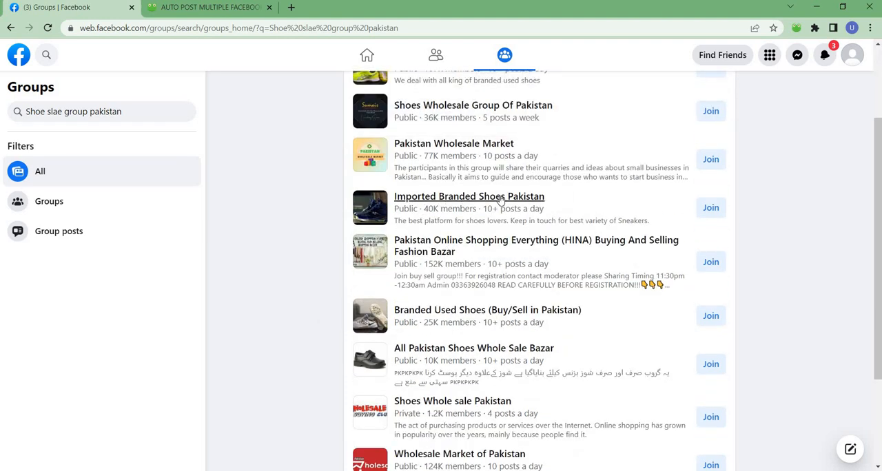
mouse_move(532, 201)
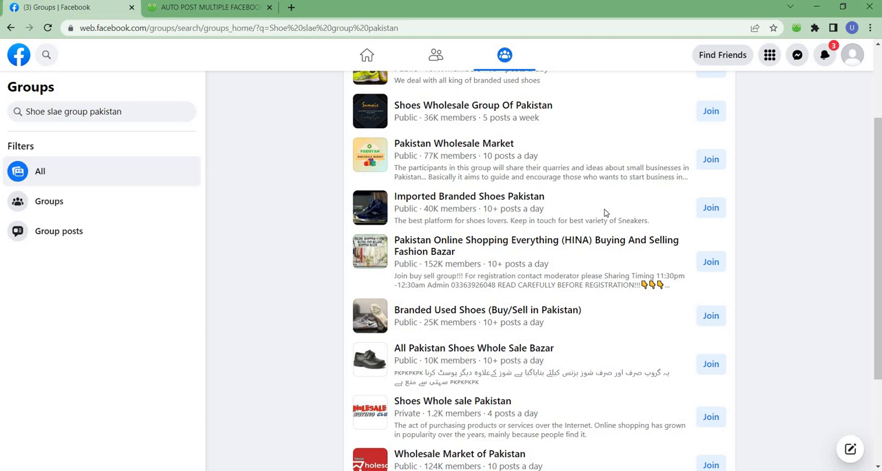
Join the groups "Branded used shoes" and "Pakistan Online Shopping Everything (HINA) Buying And Selling Fashion Bazar" from the Facebook search results
scroll(604, 213, "up", 2)
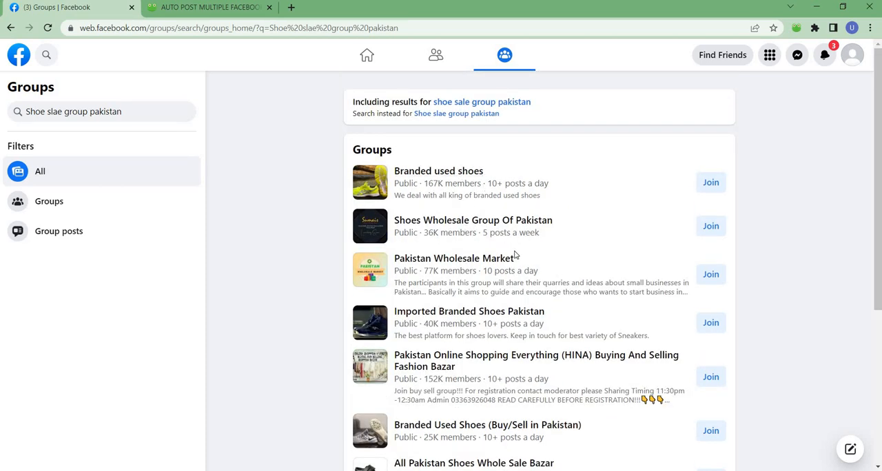
left_click(207, 8)
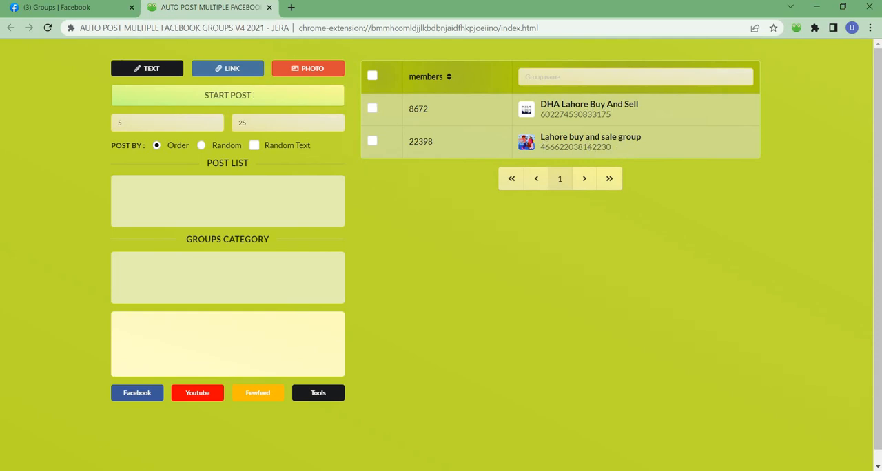
left_click(65, 7)
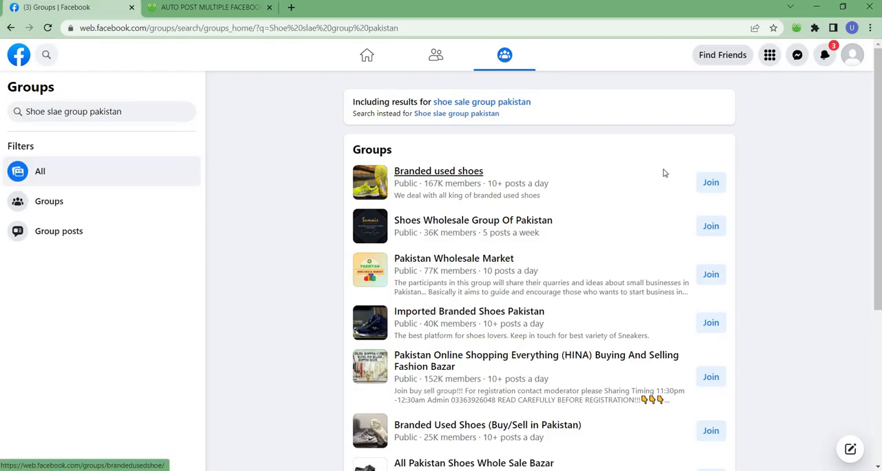
left_click(711, 183)
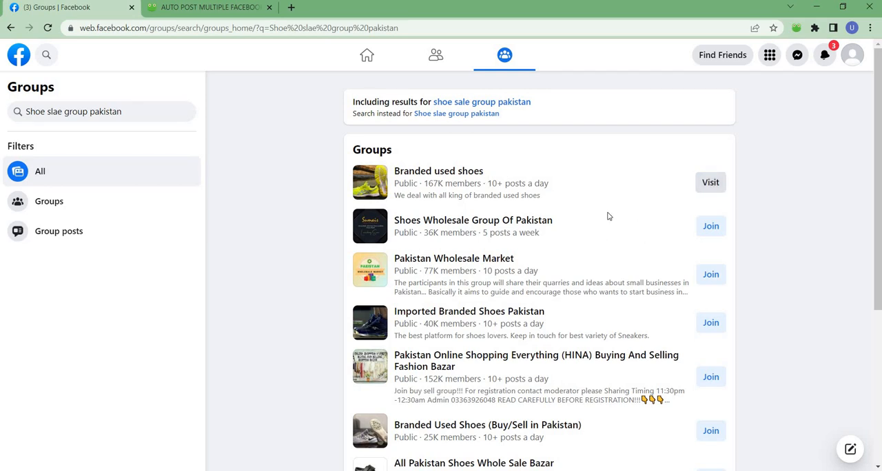
mouse_move(448, 227)
mouse_move(454, 371)
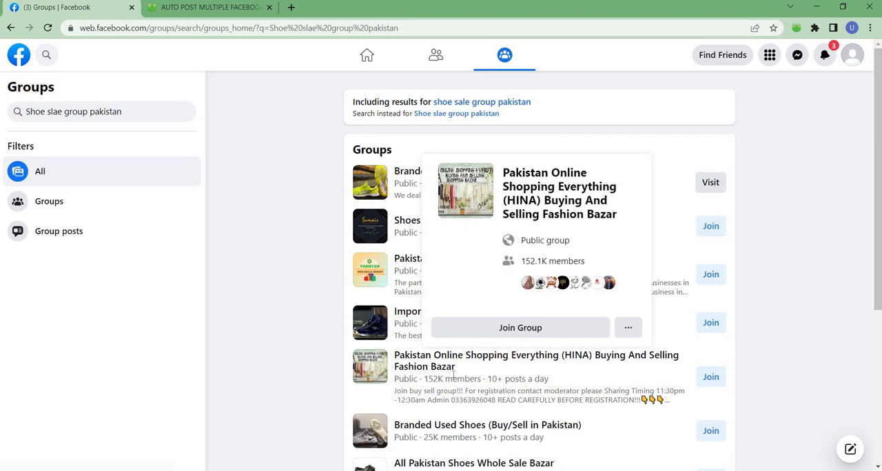
left_click(701, 379)
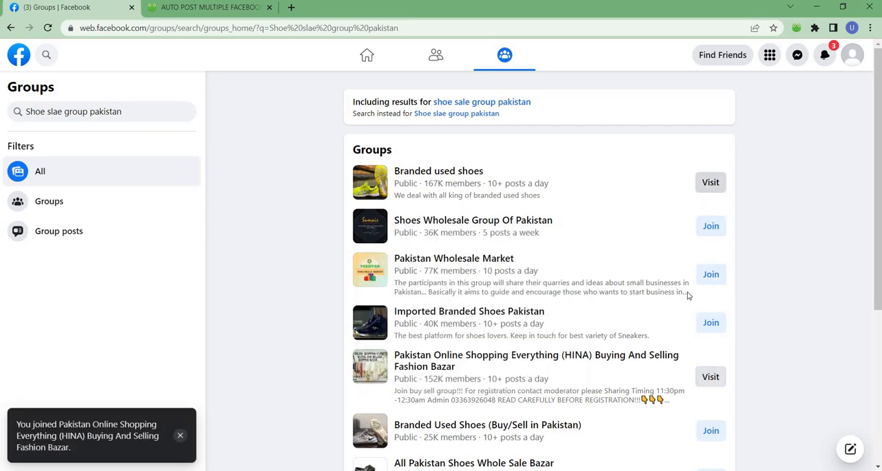
Return to the auto-post extension page and reload it to refresh its list of joined groups
left_click(206, 8)
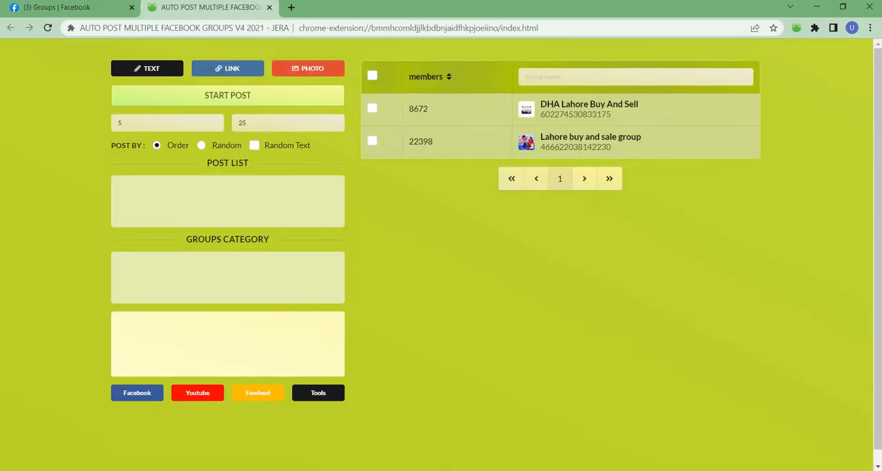
left_click(48, 27)
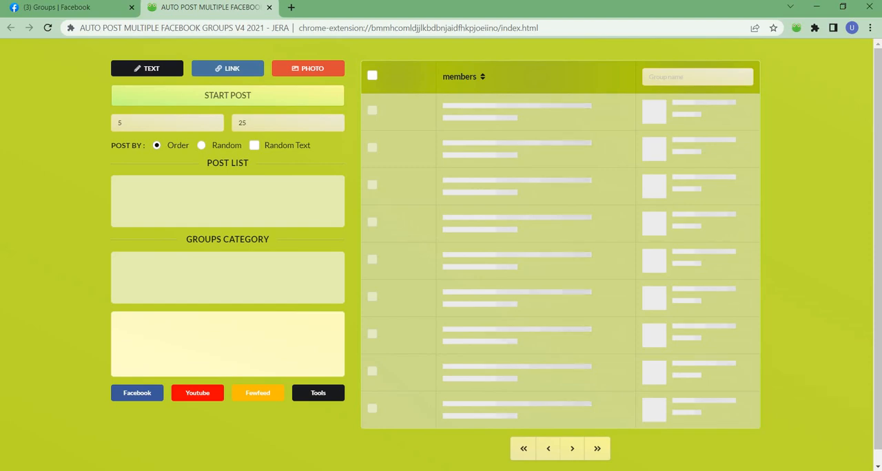
Admit two waiting participants to the Google Meet call, one after the other, returning to the extension page in Chrome after each
left_click(312, 409)
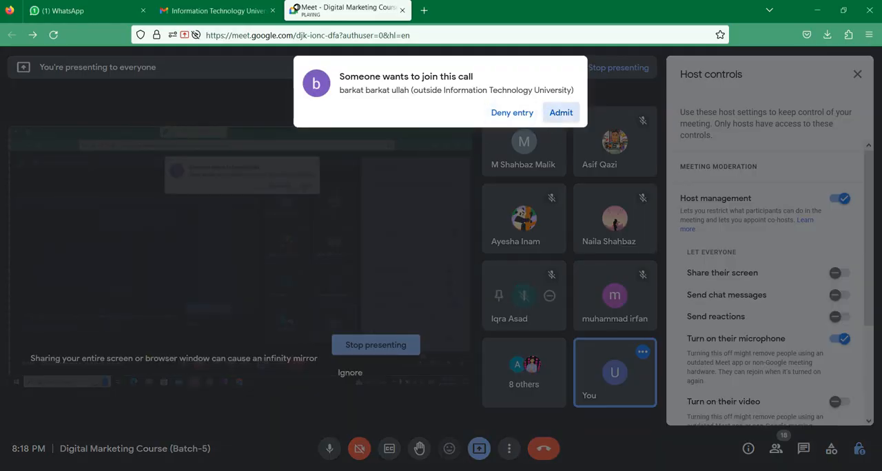
left_click(561, 113)
key("alt+Tab")
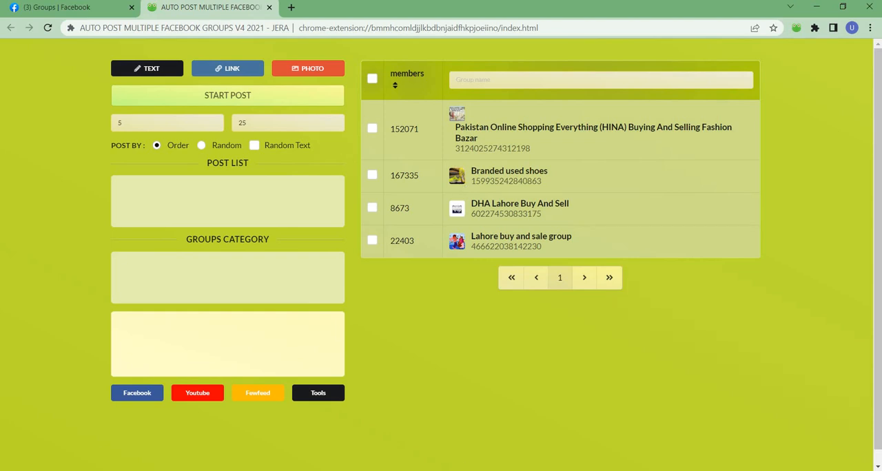
left_click(289, 421)
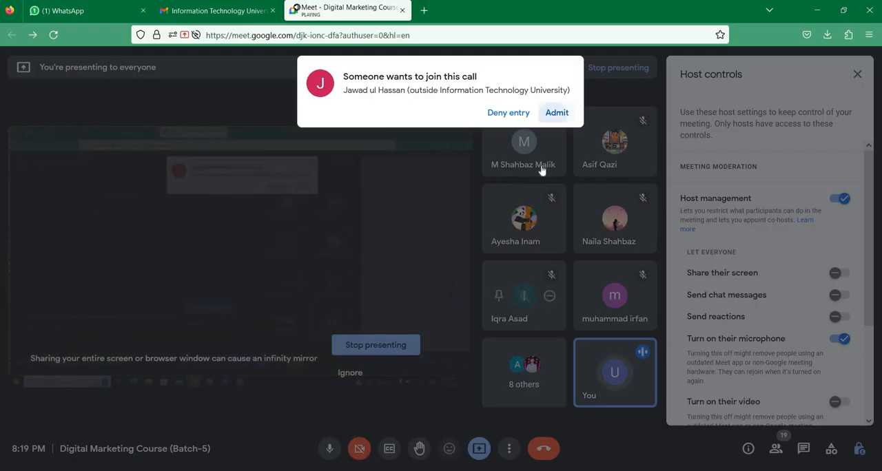
left_click(557, 114)
left_click(419, 470)
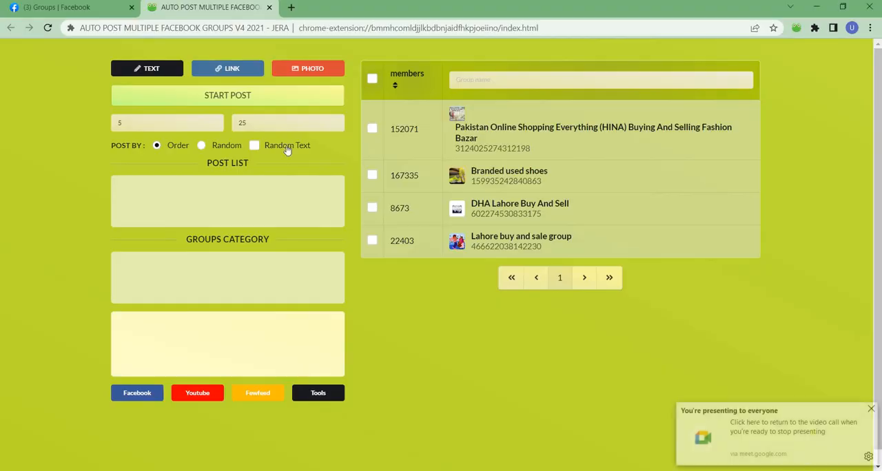
Compare the shoe groups in the Facebook search results with the group list in the auto-post extension
left_click(69, 8)
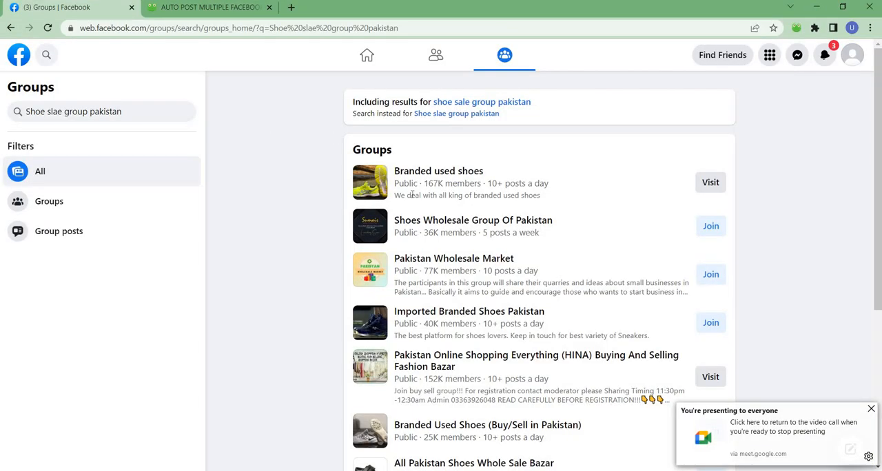
mouse_move(405, 177)
left_click(218, 7)
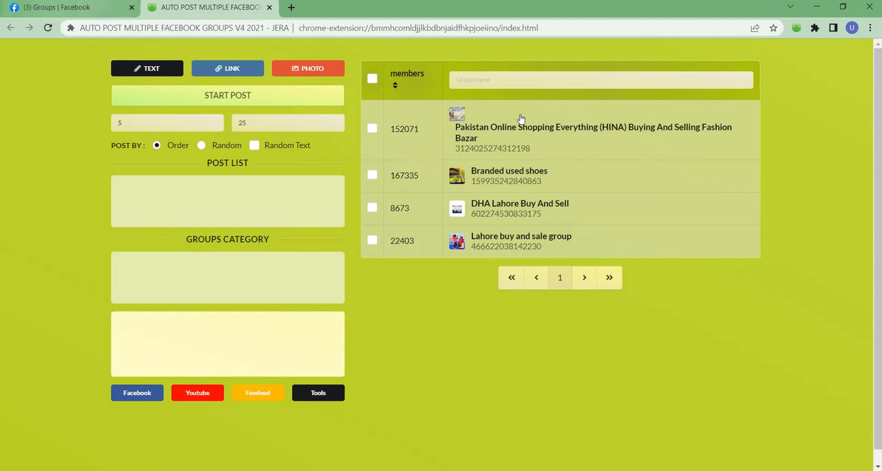
left_click(54, 7)
scroll(493, 232, "down", 4)
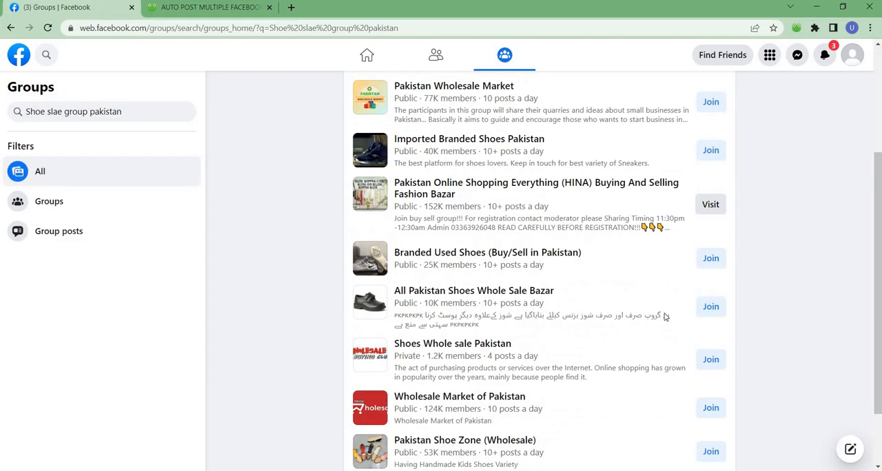
scroll(363, 253, "up", 5)
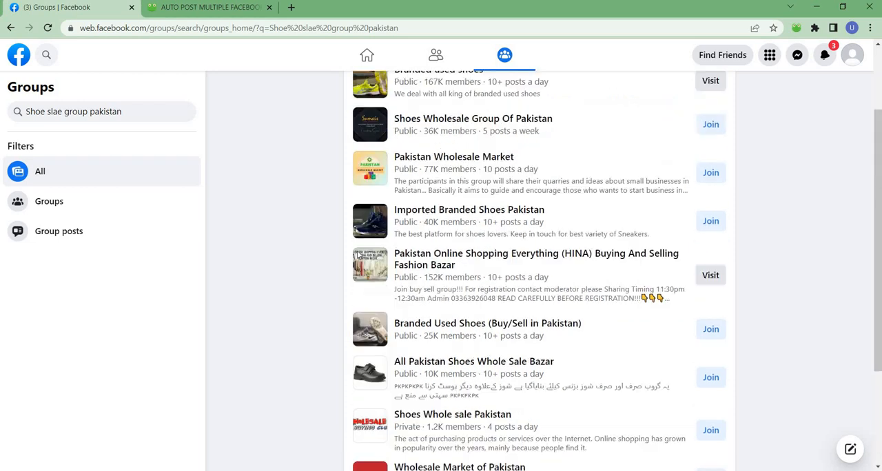
Replace the Facebook group search with "fashion product sale group pakistan" and run it
triple_click(123, 111)
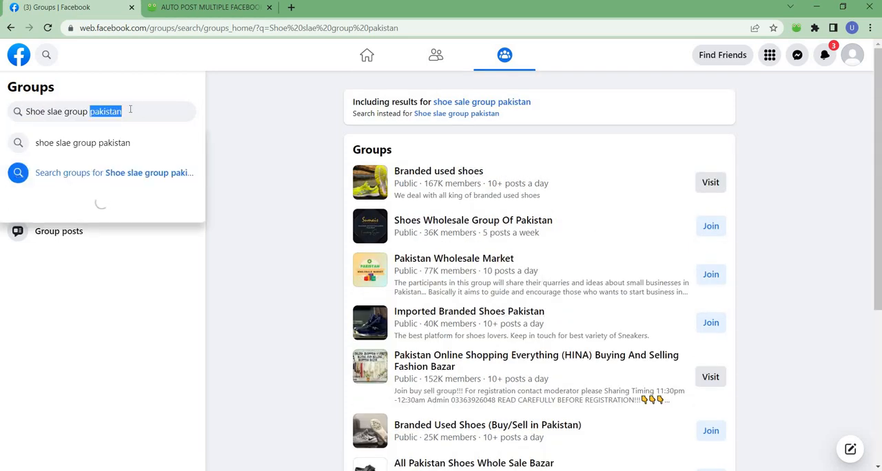
type("fa")
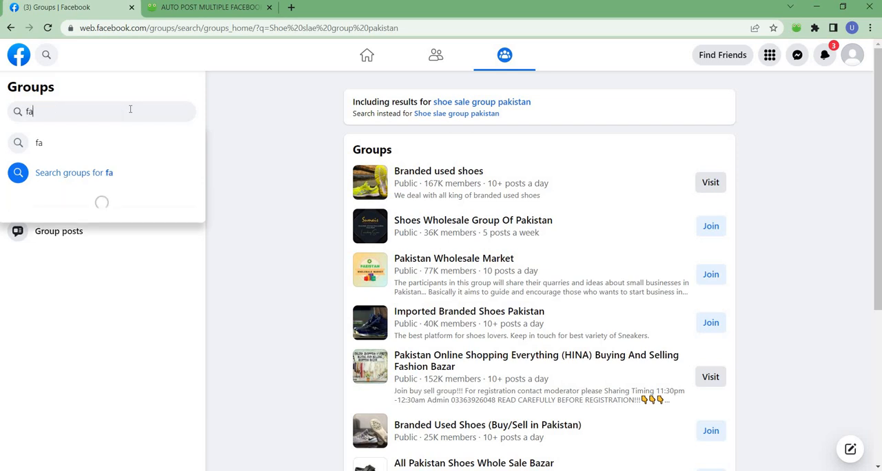
type("shion pro")
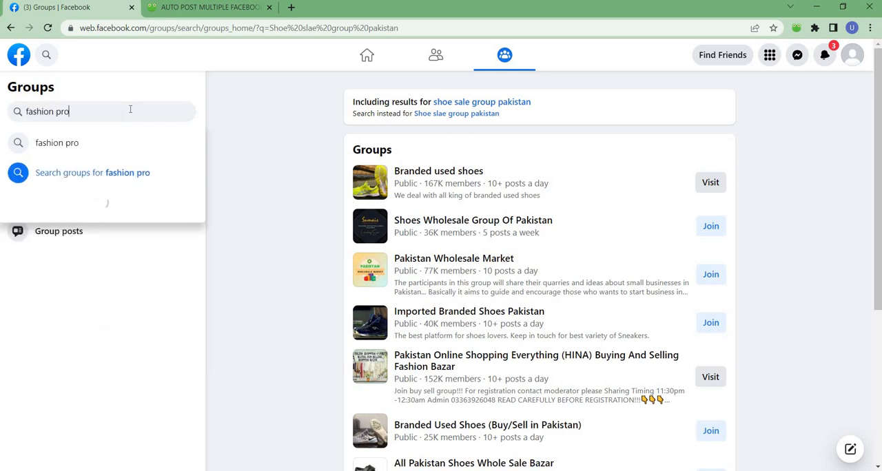
type("duct sake")
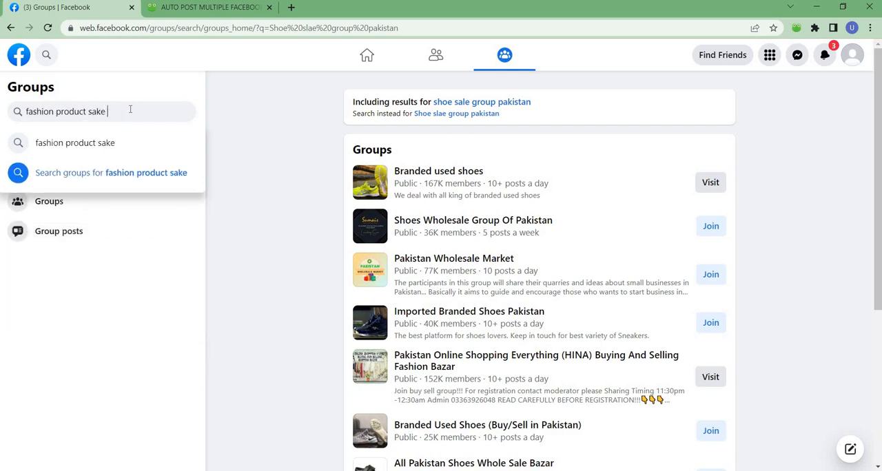
key("BackSpace")
key("BackSpace")
type("le group pa")
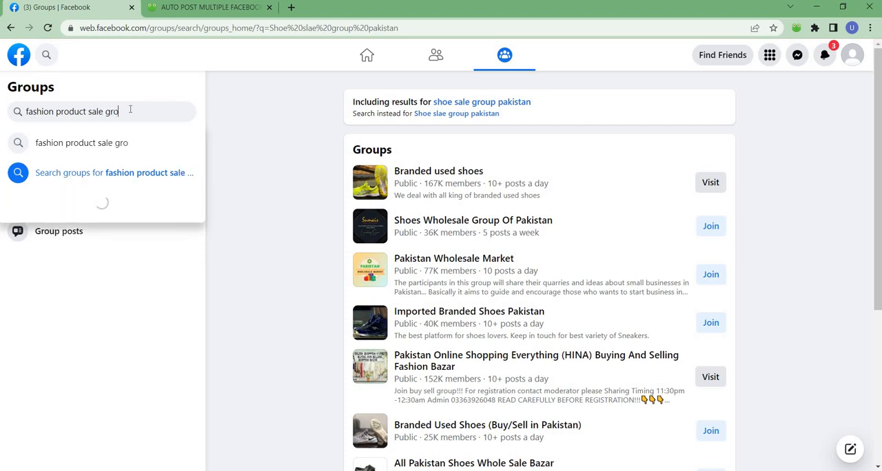
type("kistan")
key("Return")
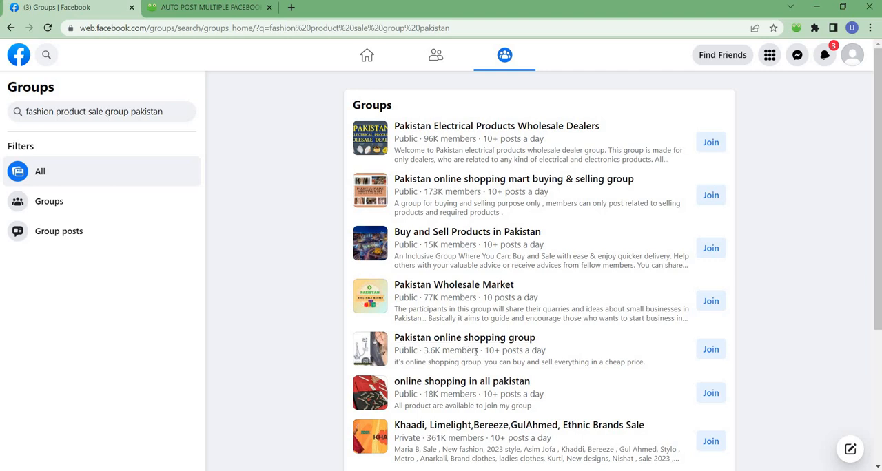
Browse the fashion group results and join the group "Pakistan online buy and selling corner"
scroll(462, 338, "down", 3)
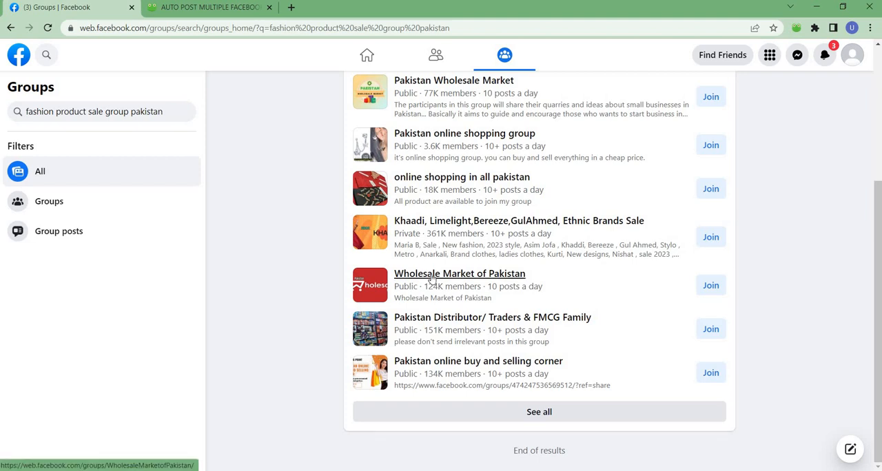
mouse_move(432, 292)
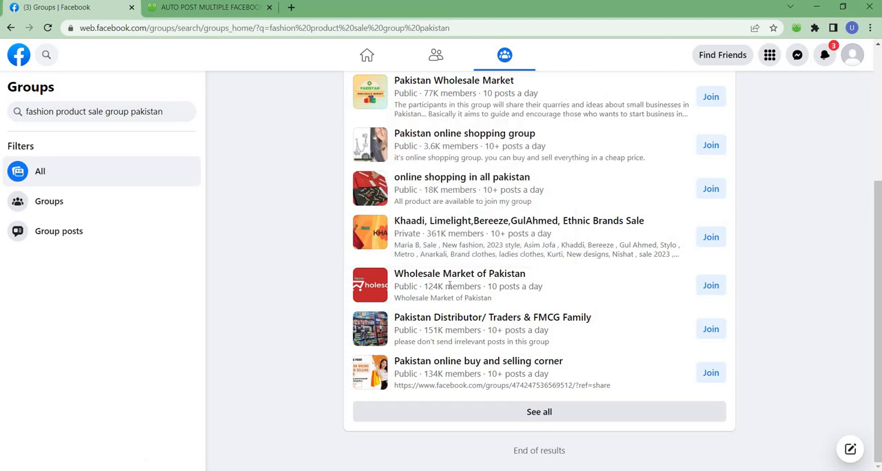
mouse_move(429, 322)
mouse_move(479, 363)
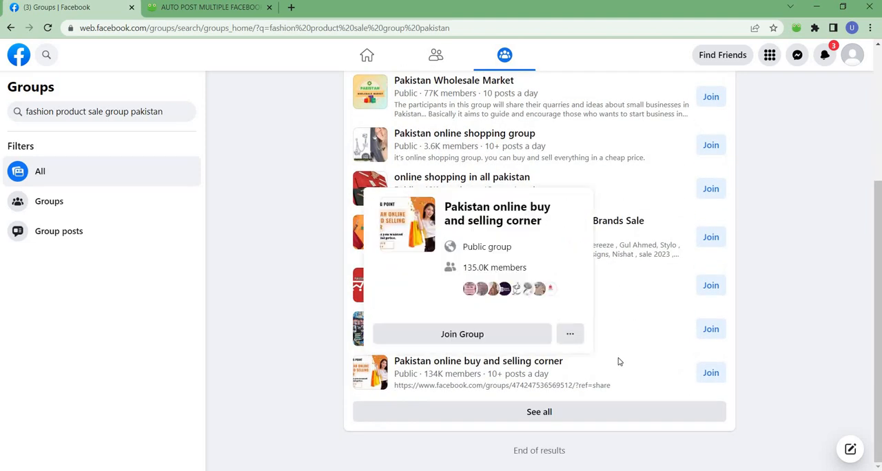
left_click(699, 380)
mouse_move(400, 323)
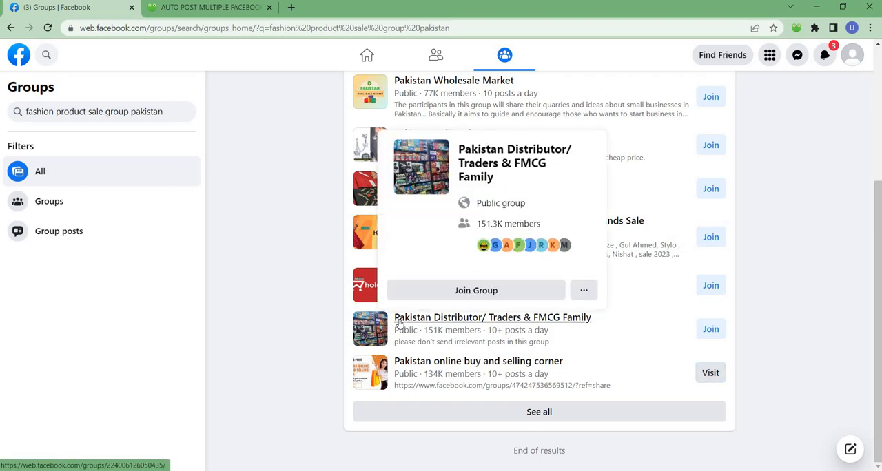
scroll(399, 323, "up", 3)
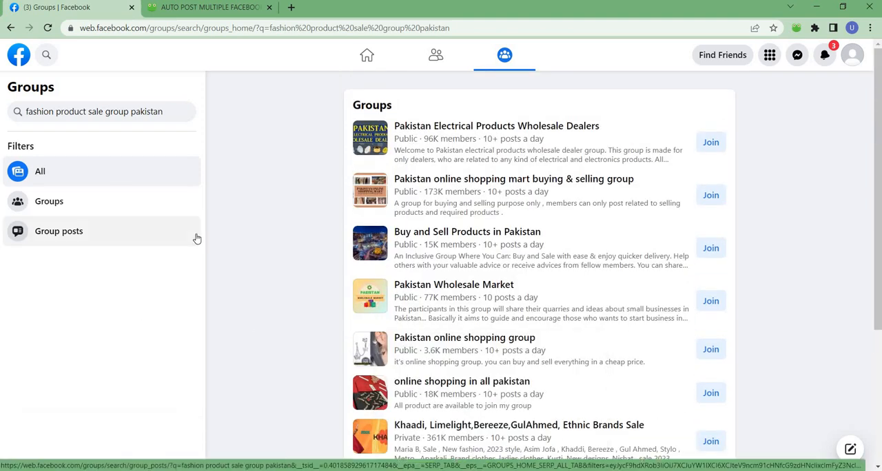
Go back to the auto-post extension and reload its group list to include the newly joined buy and selling group
left_click(206, 7)
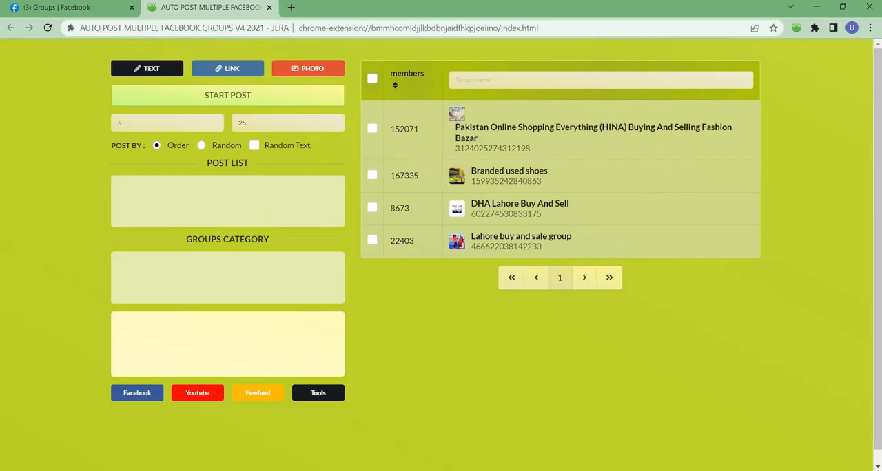
left_click(62, 7)
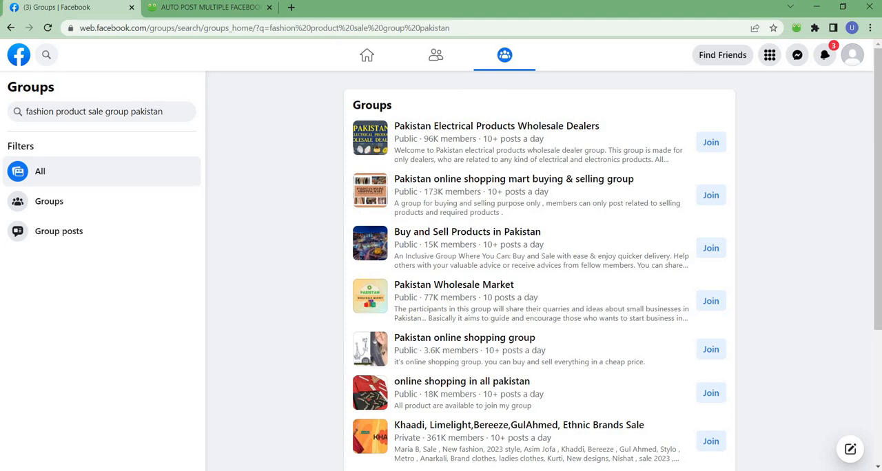
left_click(207, 7)
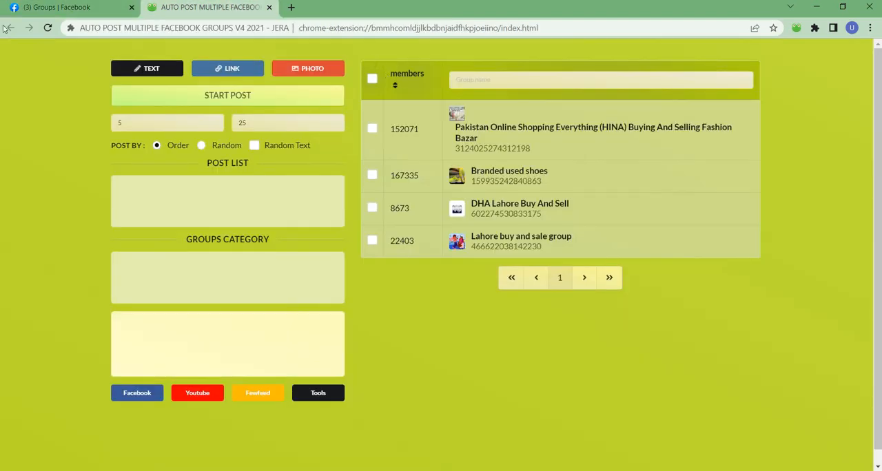
left_click(48, 28)
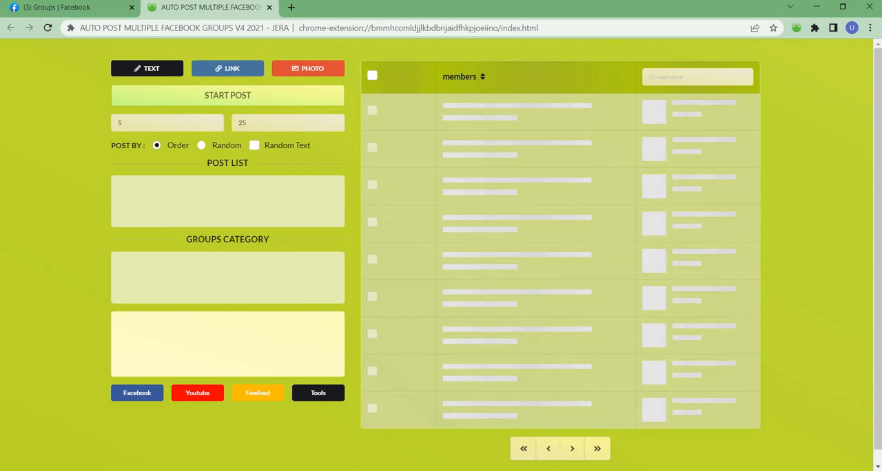
Switch to the Google Meet call to check on the participants, and return to the extension page in Chrome
mouse_move(352, 470)
left_click(285, 436)
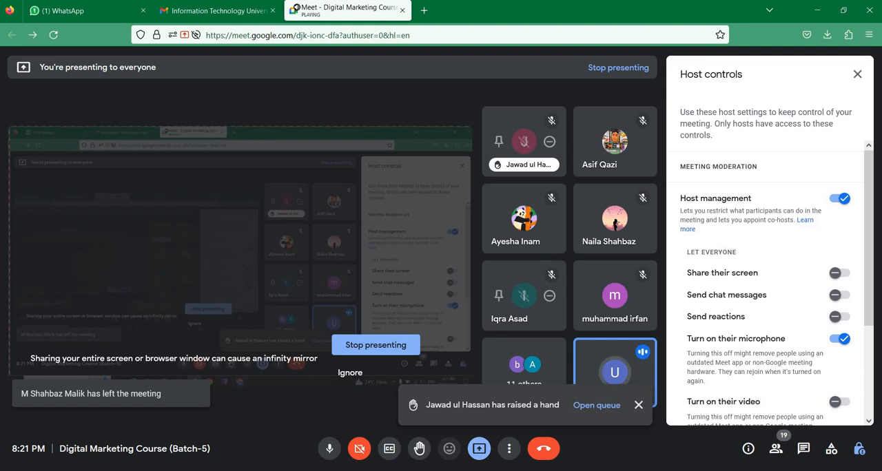
mouse_move(435, 470)
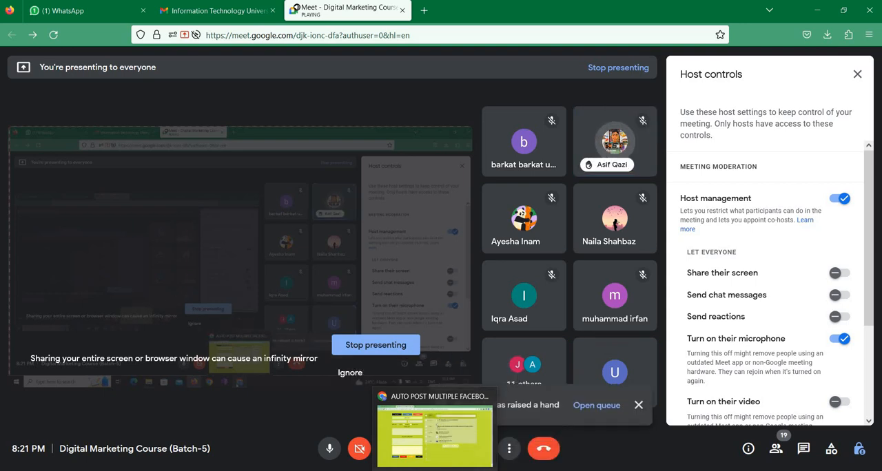
left_click(435, 434)
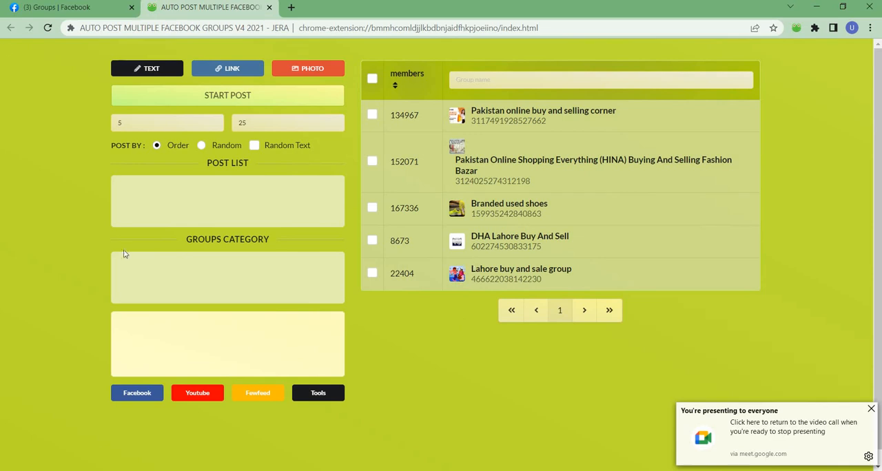
Switch to the Google Meet call in Firefox and start presenting the entire screen to the class again
left_click(68, 7)
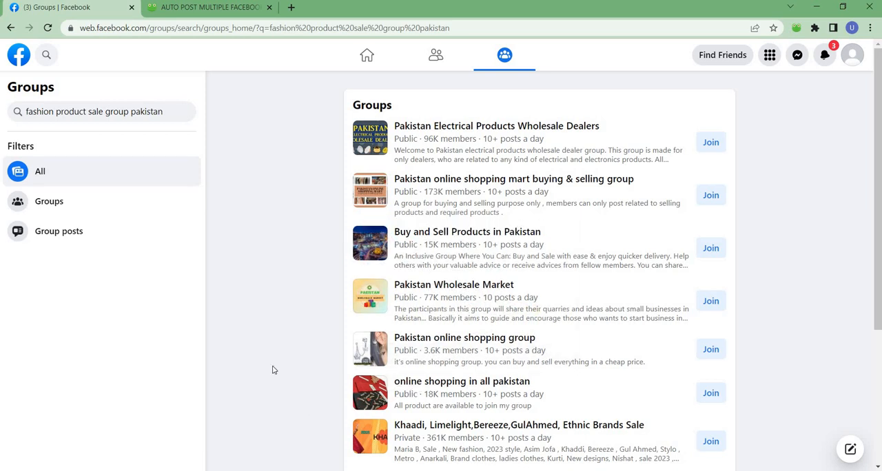
mouse_move(350, 470)
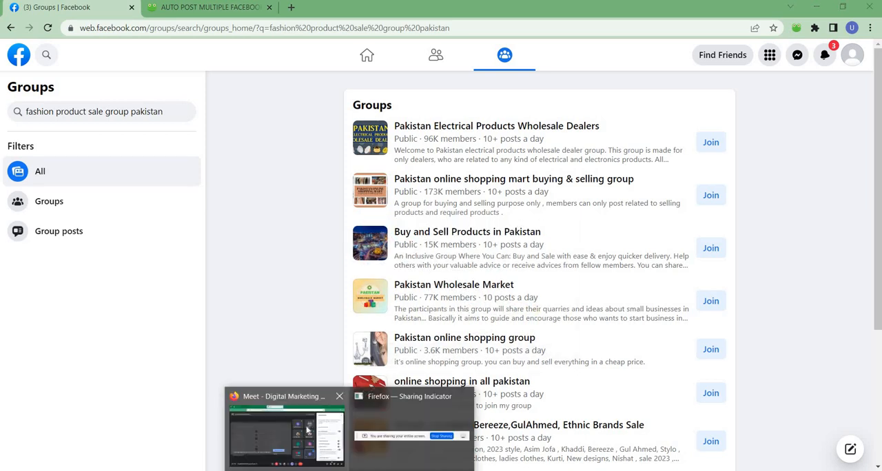
left_click(298, 433)
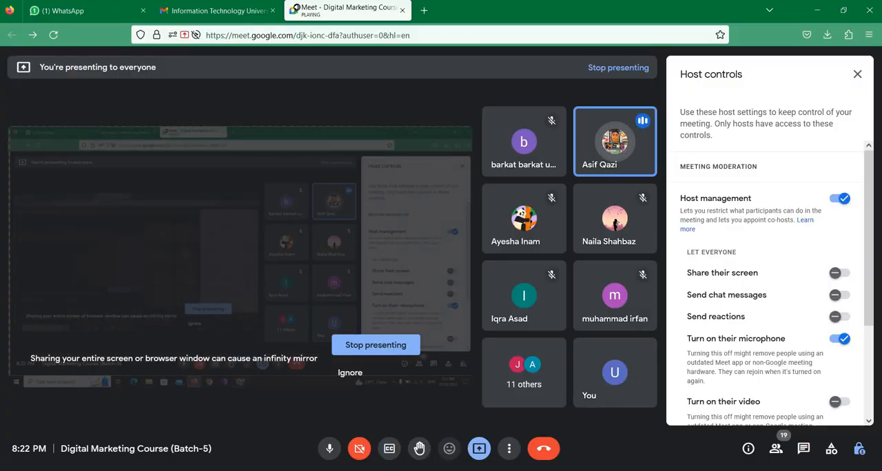
mouse_move(435, 470)
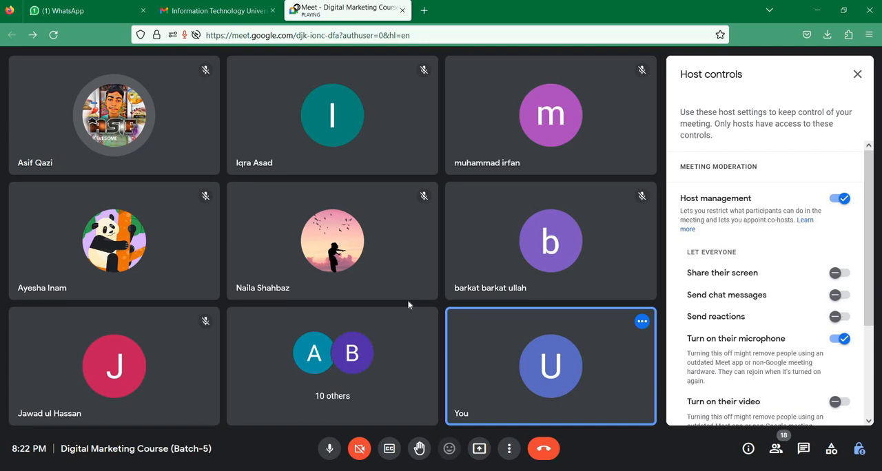
left_click(480, 451)
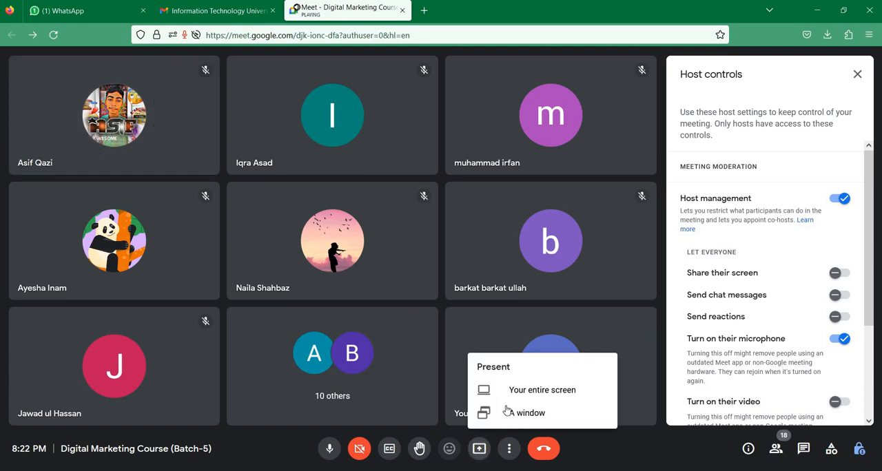
left_click(510, 387)
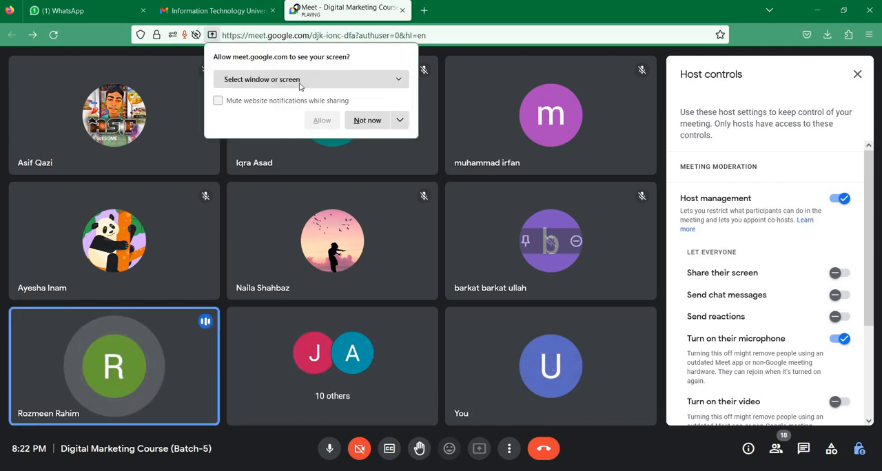
left_click(296, 80)
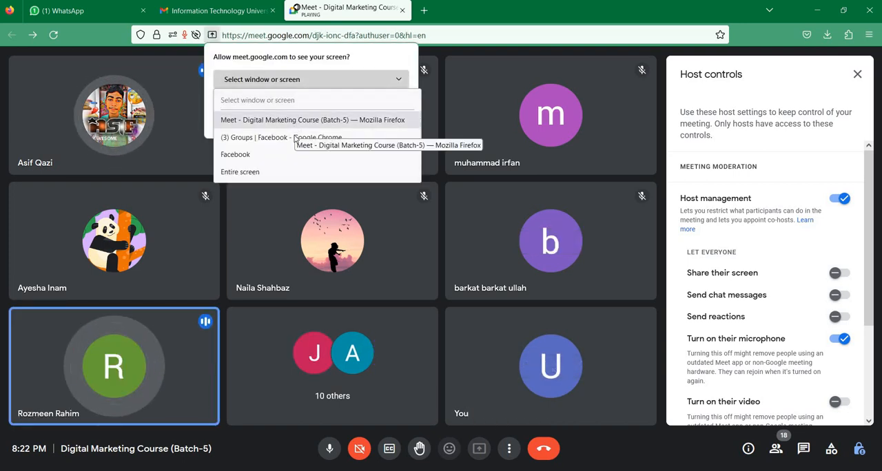
left_click(292, 171)
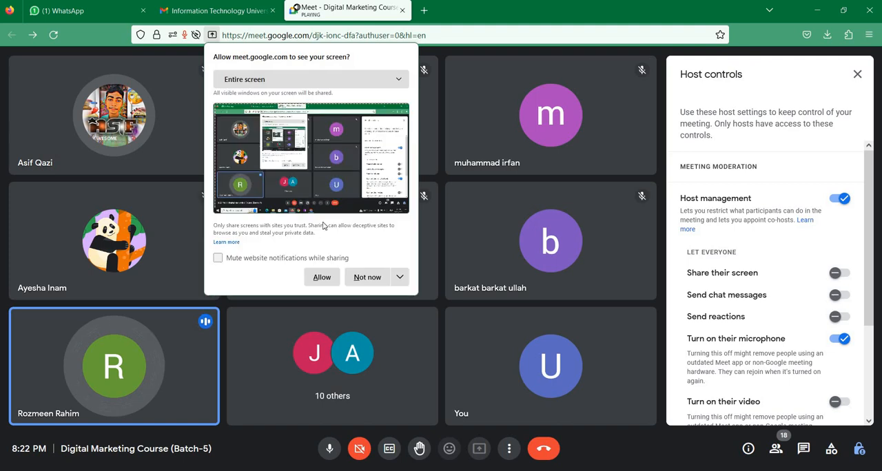
left_click(318, 277)
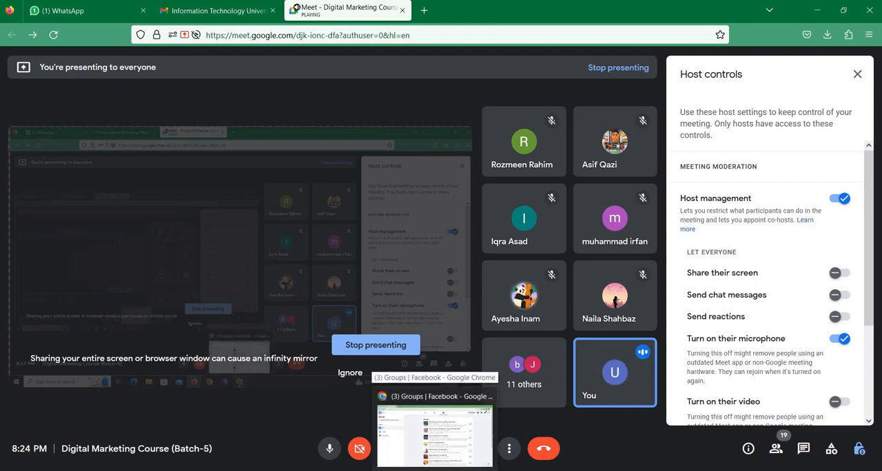
Check the Google Meet call once more, and return to the auto-post extension page in Chrome
left_click(329, 467)
mouse_move(330, 467)
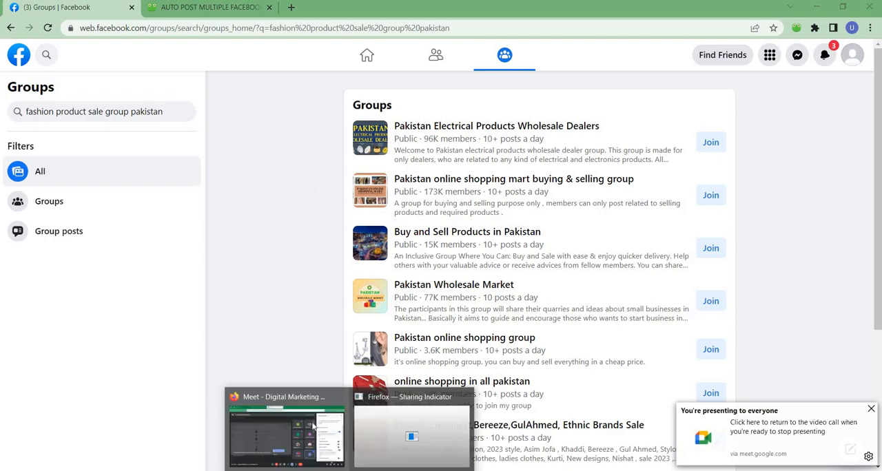
left_click(286, 430)
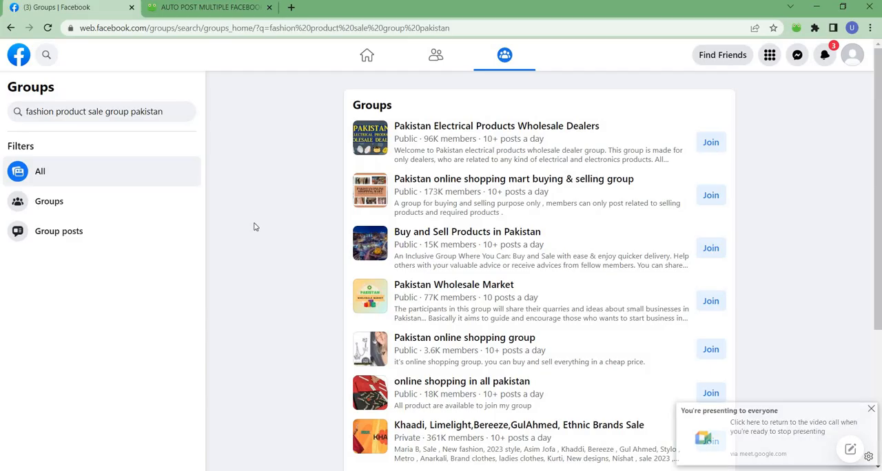
key("alt+Tab")
left_click(201, 7)
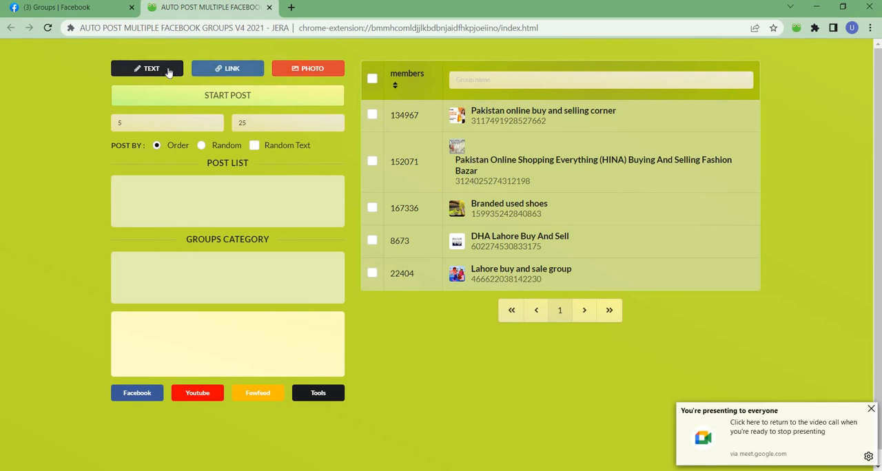
Start a photo group post with the text "This is a branded shoes pair imported from england and USA"
left_click(296, 73)
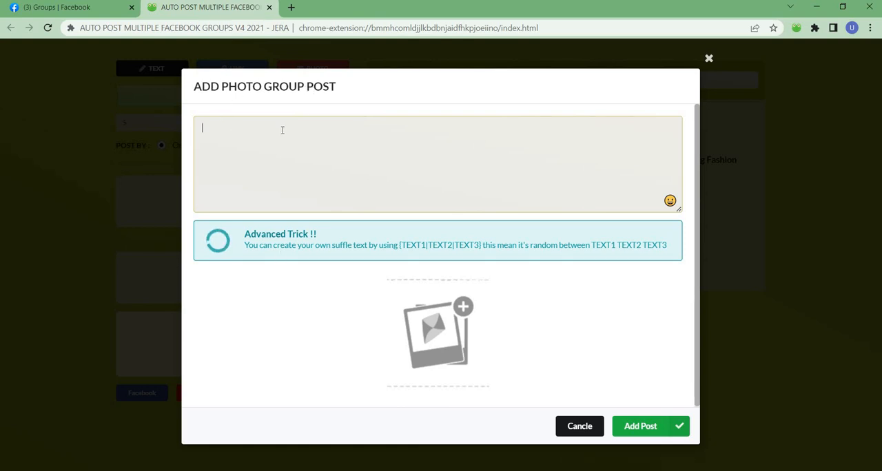
type("This is a")
key("BackSpace")
type("bra")
key("BackSpace")
key("BackSpace")
type("a baranded shoes pair im")
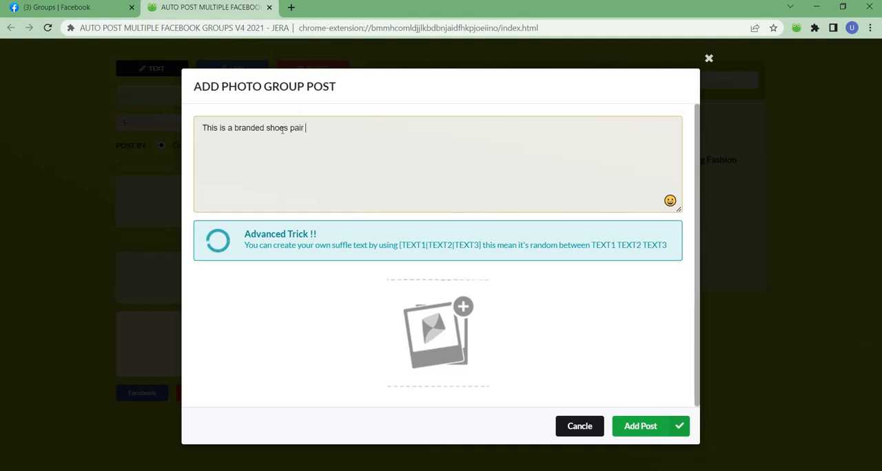
type("ported from england and")
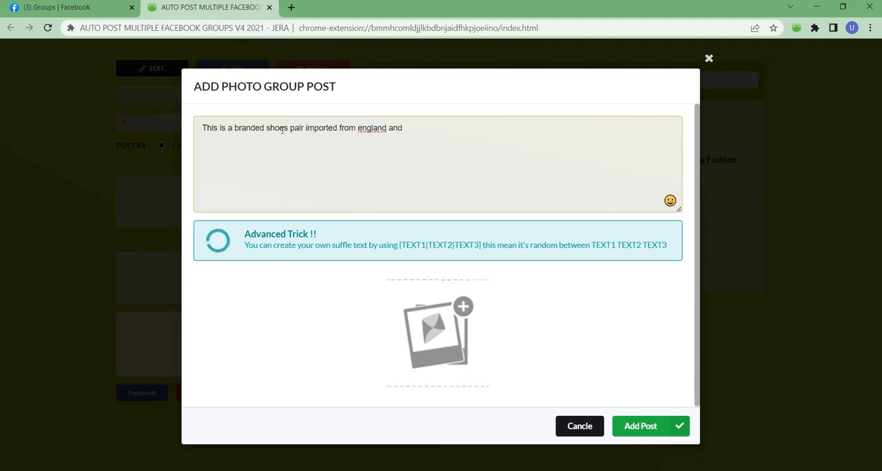
type(" USA")
Attach the image black-four-aces-poker-card-illustration-free-vector from the Desktop's shortcuts folder to the photo post
left_click(442, 328)
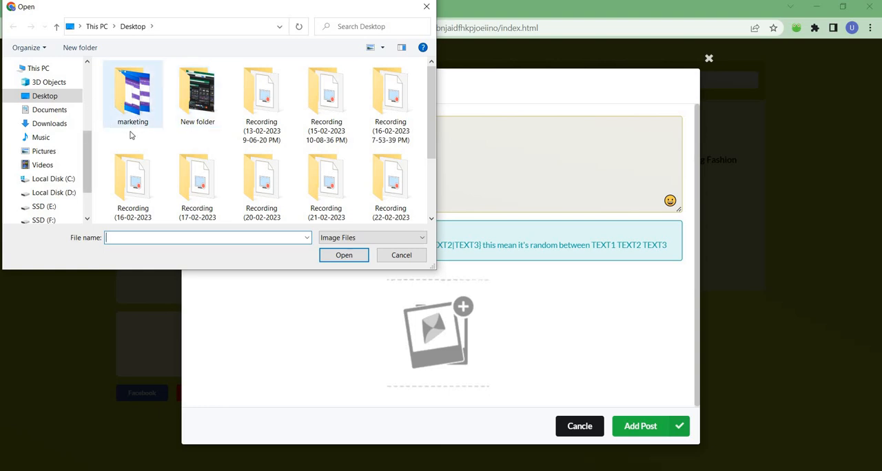
scroll(251, 163, "down", 2)
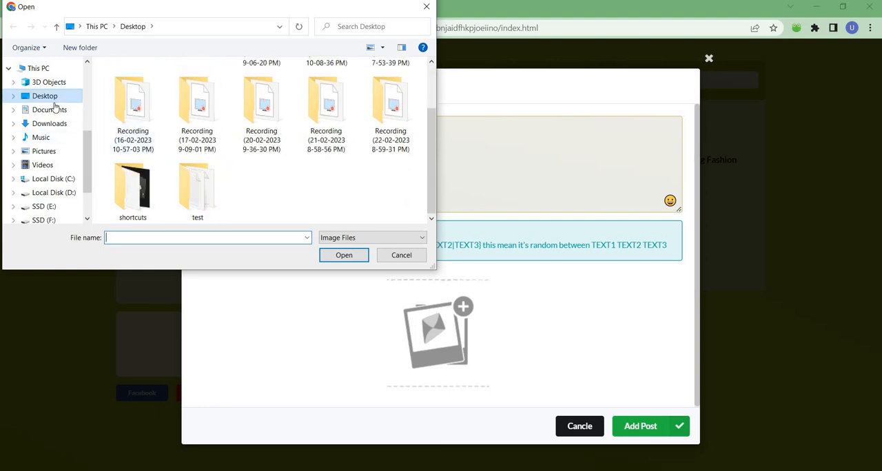
double_click(133, 187)
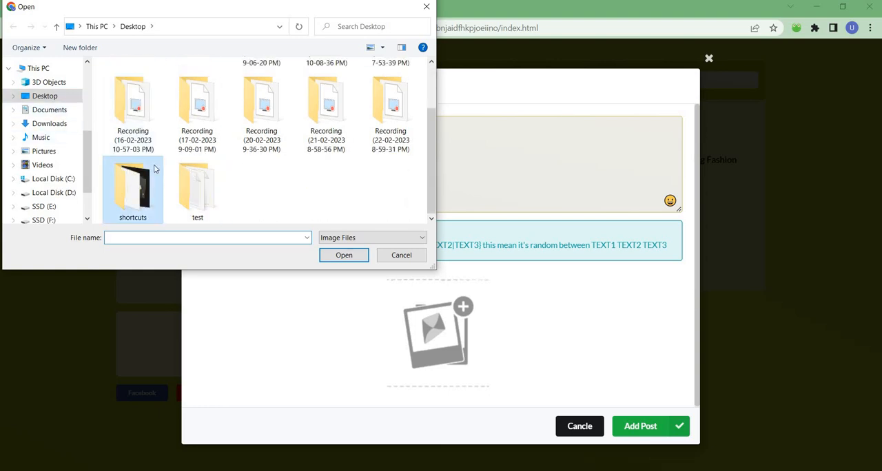
left_click(190, 112)
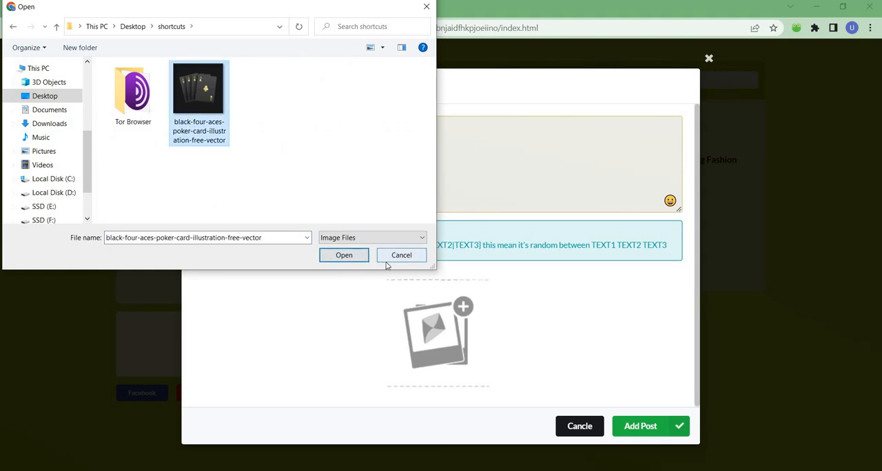
left_click(360, 259)
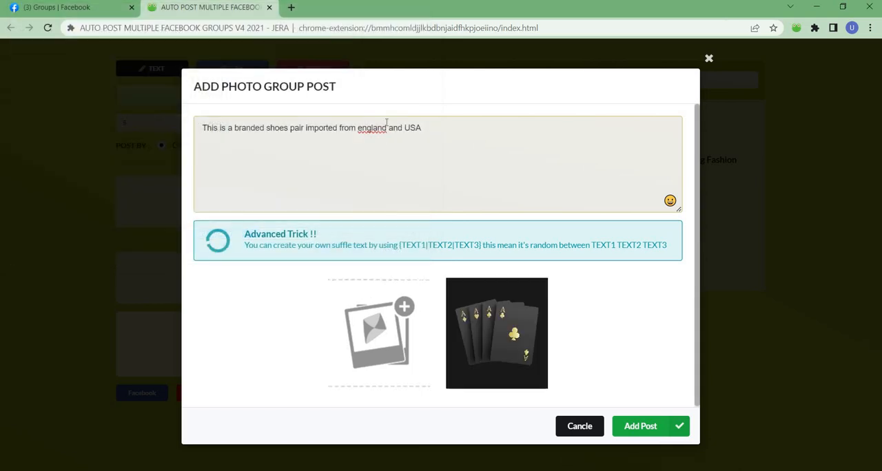
Reword the post after "This is a branded" to read "deck of cards with black color available for sale all over the pakistan."
left_click_drag(421, 129, 266, 128)
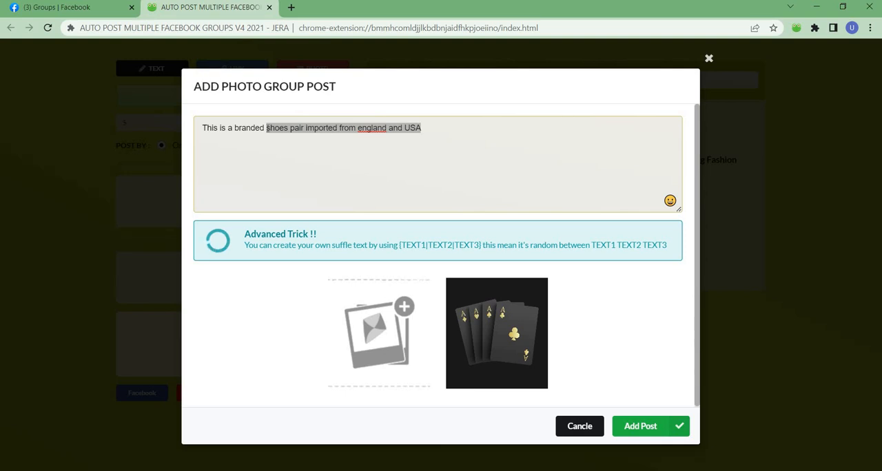
type("deck f")
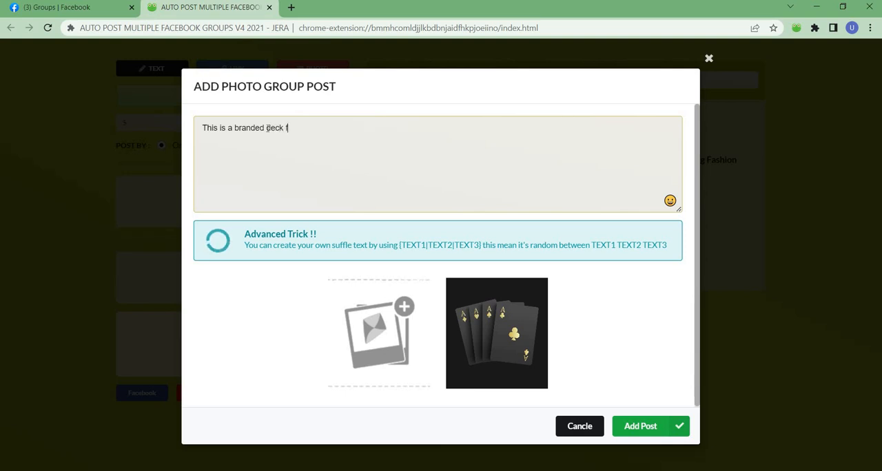
key("BackSpace")
type("of cards with black color availabl")
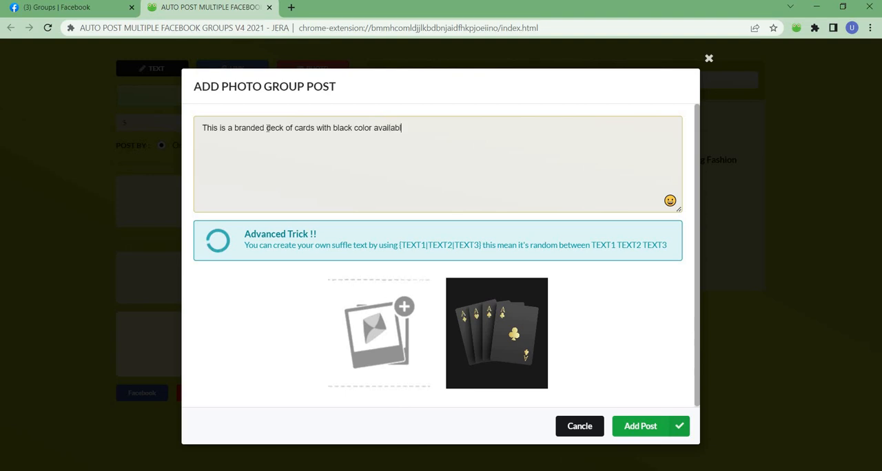
type("e for sale all over the pakistan")
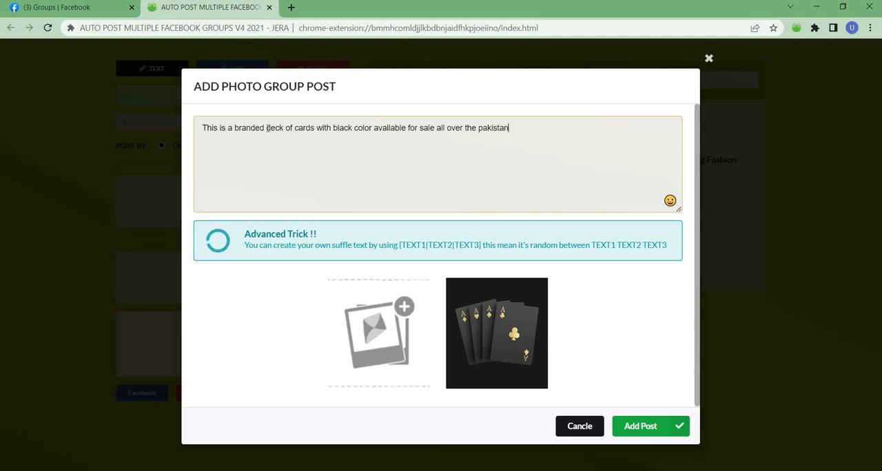
type(". PS: CASH")
Add a second line "PS: Cash on delivery" to the photo post, correcting the spelling of "delivery"
key("BackSpace")
key("BackSpace")
key("BackSpace")
key("BackSpace")
type("ash on delievery")
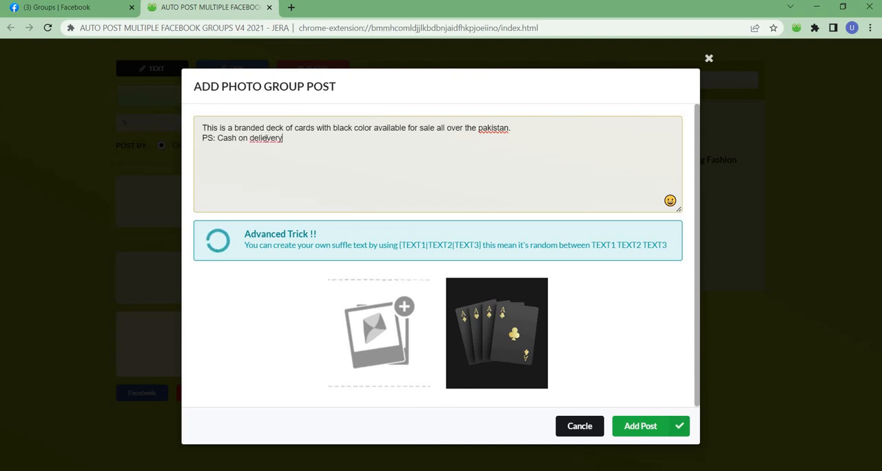
right_click(267, 138)
left_click(288, 146)
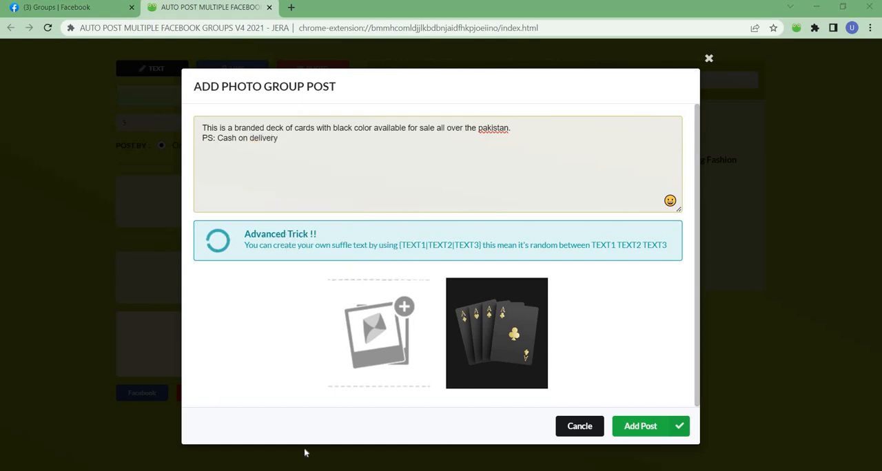
Switch to the Google Meet call, admit the waiting participant, and return to the photo post in Chrome
key("alt+Tab")
left_click(554, 113)
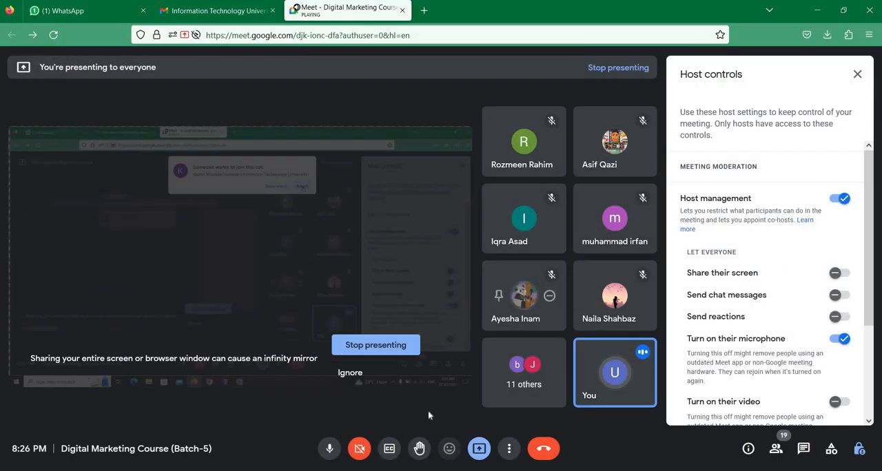
key("alt+Tab")
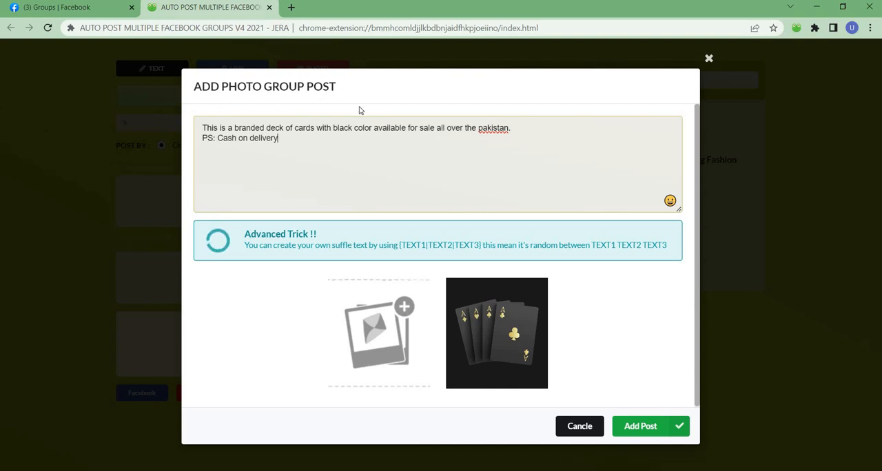
Move the photo post's text into a link group post instead, and cancel that draft without entering a link
left_click_drag(284, 139, 176, 129)
key("ctrl+c")
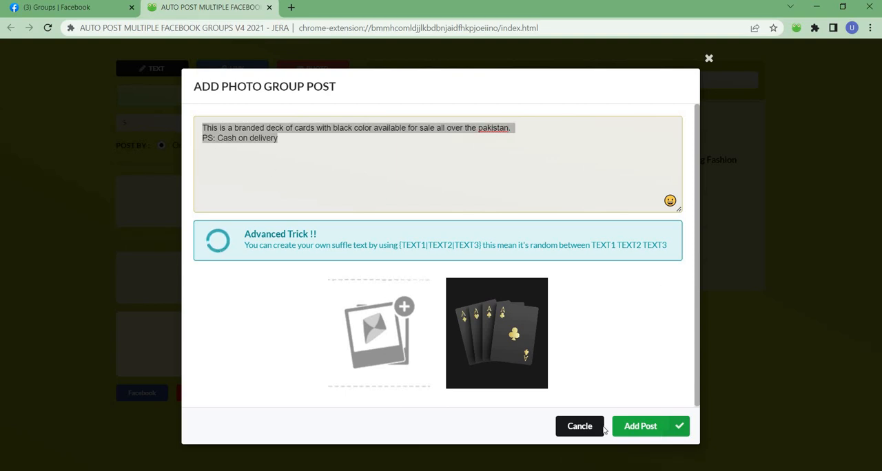
left_click(577, 425)
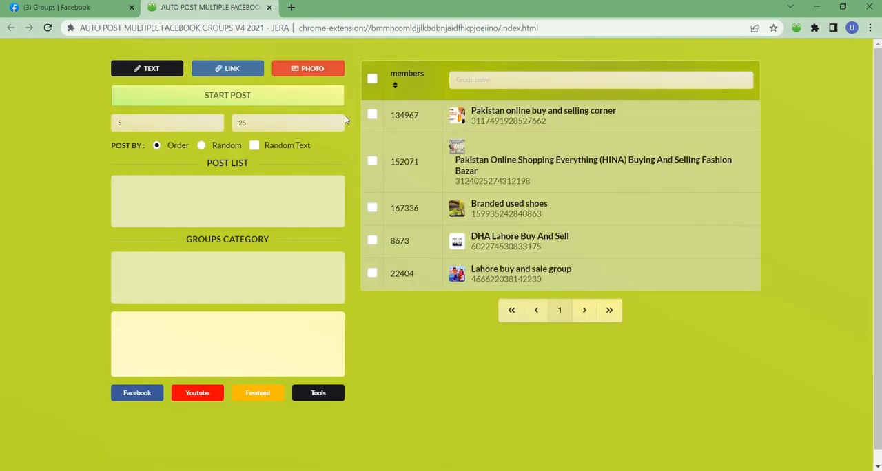
left_click(246, 72)
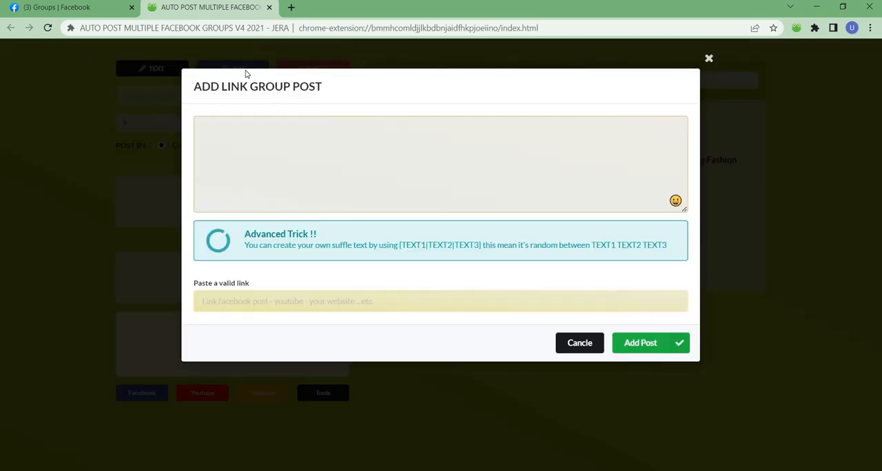
left_click(257, 128)
key("ctrl+v")
left_click(275, 301)
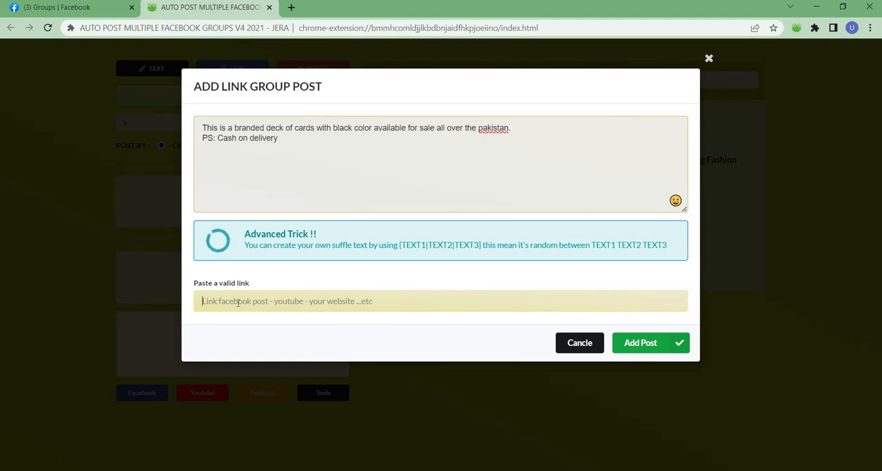
left_click(567, 342)
Open a new text group post, and check the Google Meet call before returning to the empty draft
left_click(147, 69)
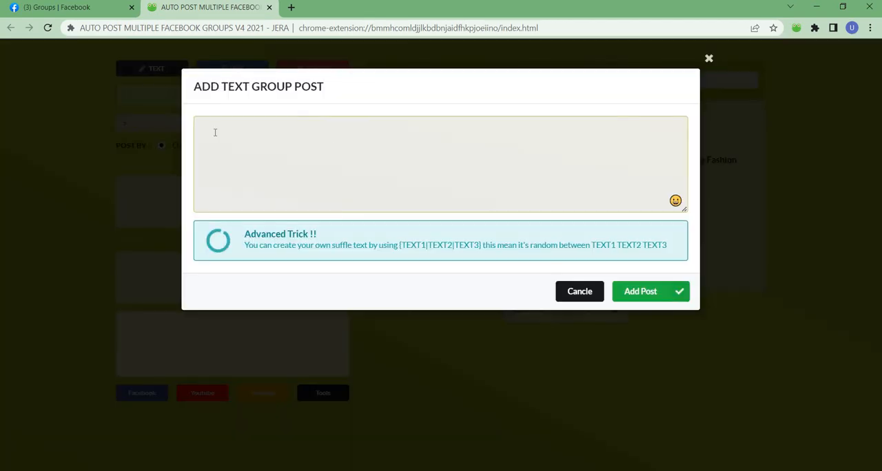
left_click(250, 135)
left_click(293, 438)
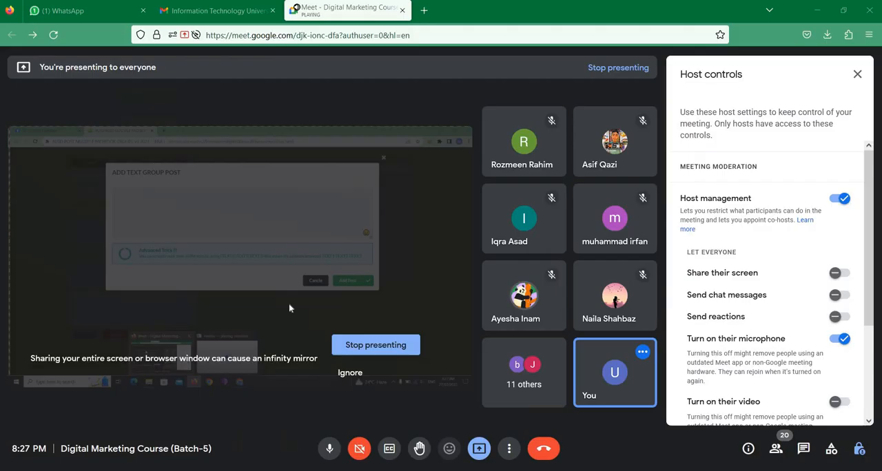
key("alt+Tab")
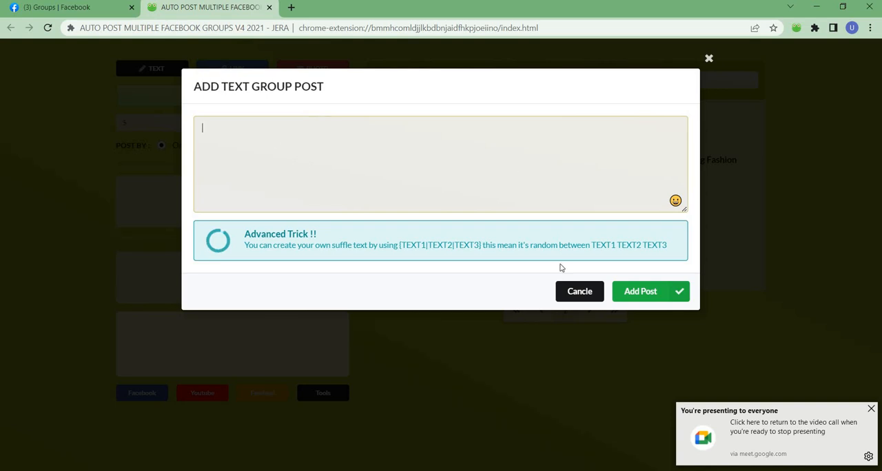
Discard the text draft and add a photo group post with the copied cards text and the black-four-aces-poker-card-illustration-free-vector image
left_click(566, 292)
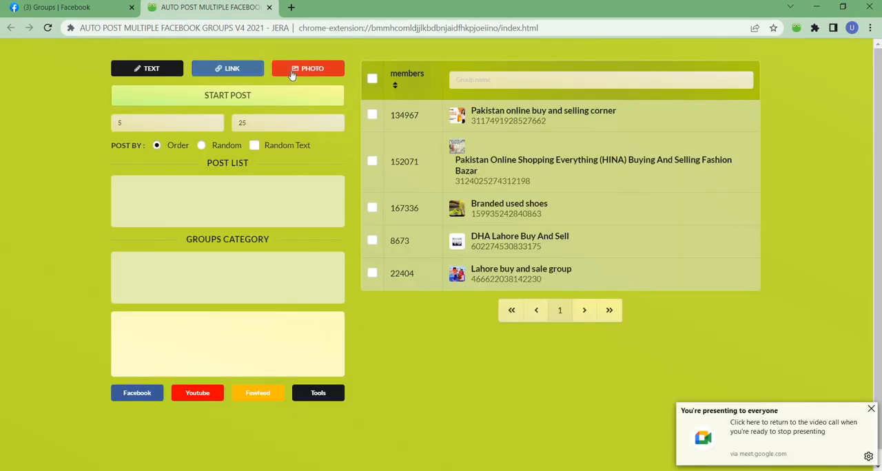
left_click(292, 72)
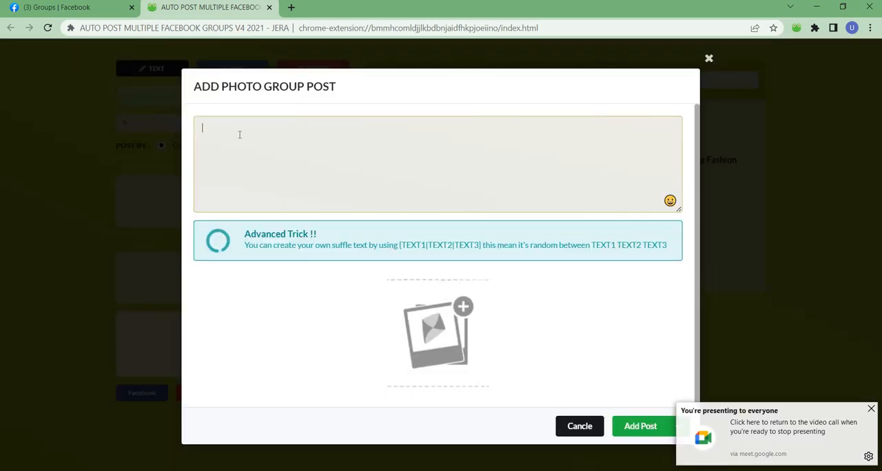
key("ctrl+v")
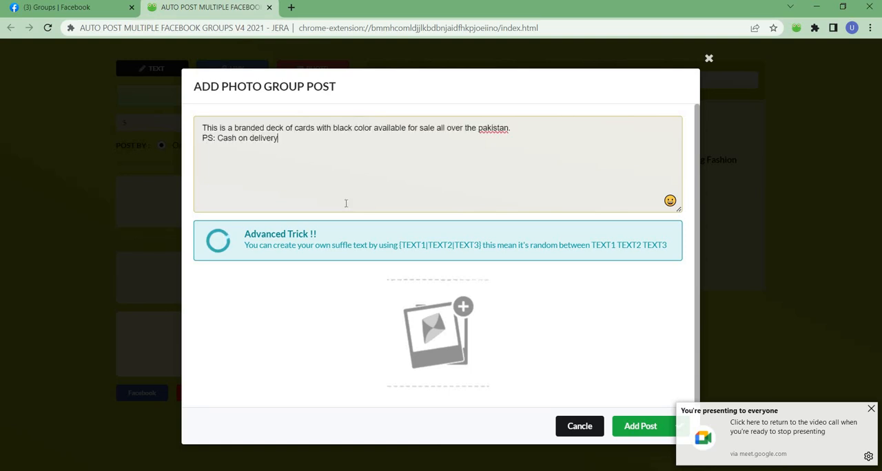
left_click(436, 333)
left_click(198, 88)
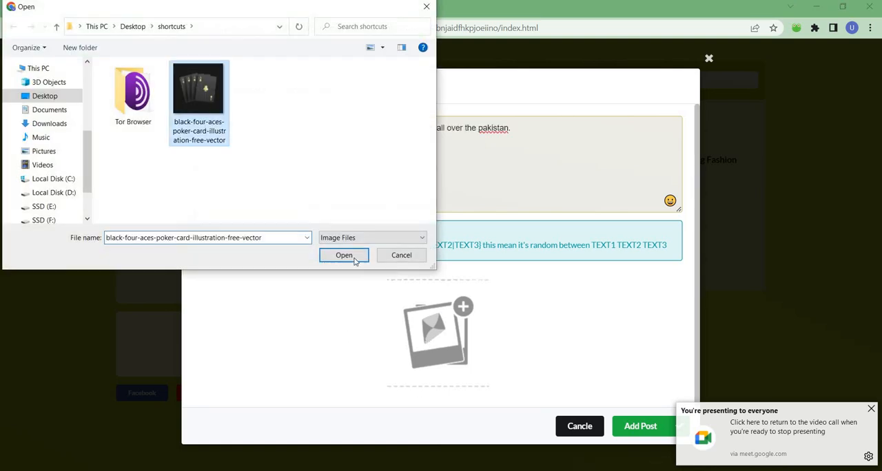
left_click(343, 255)
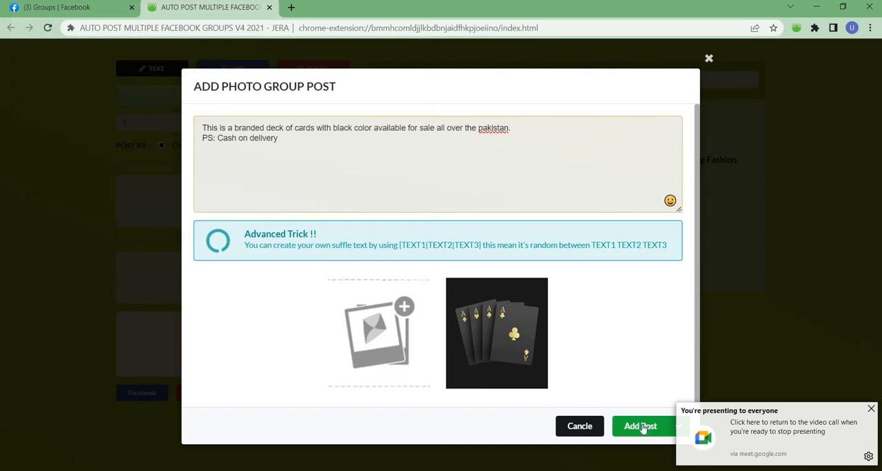
left_click(640, 426)
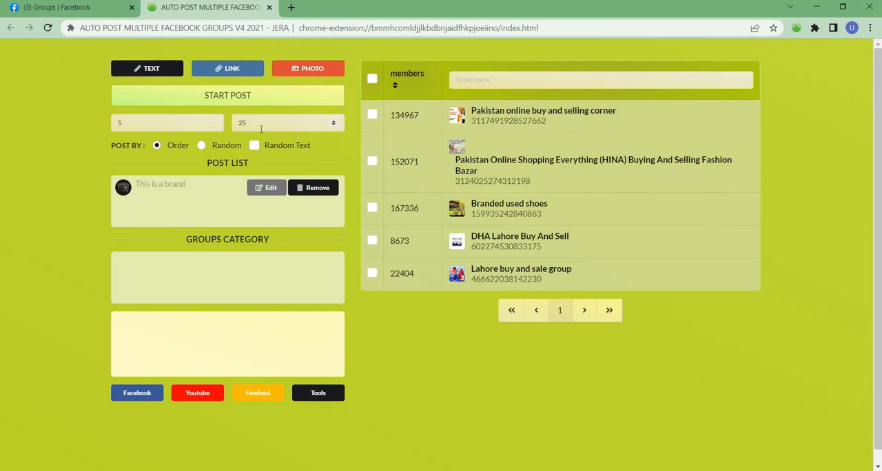
Set the posting interval range to 55 and 75, checking the Facebook groups page in between
double_click(130, 122)
left_click(62, 6)
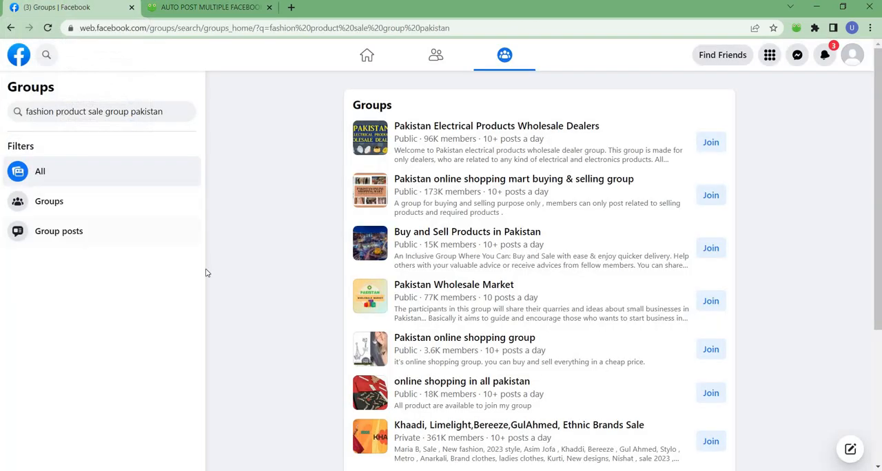
left_click(213, 9)
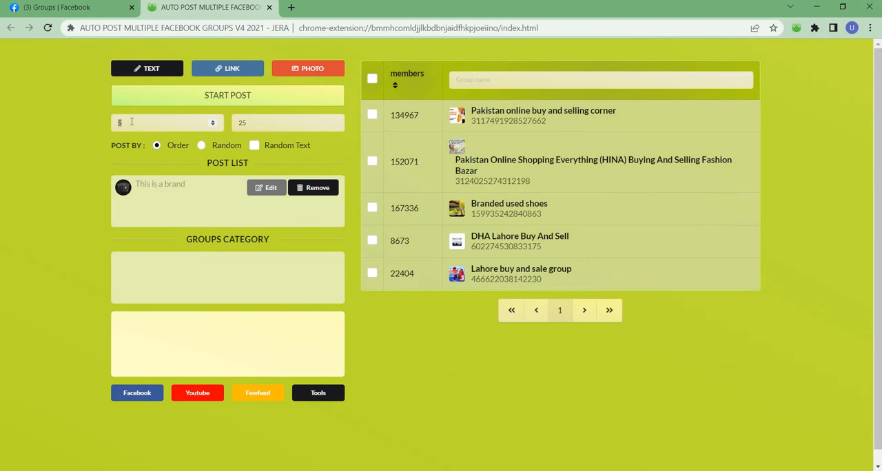
type("55")
left_click(255, 125)
Check the Google Meet call twice, returning to the auto-posting page in Chrome each time
left_click(332, 468)
left_click(306, 428)
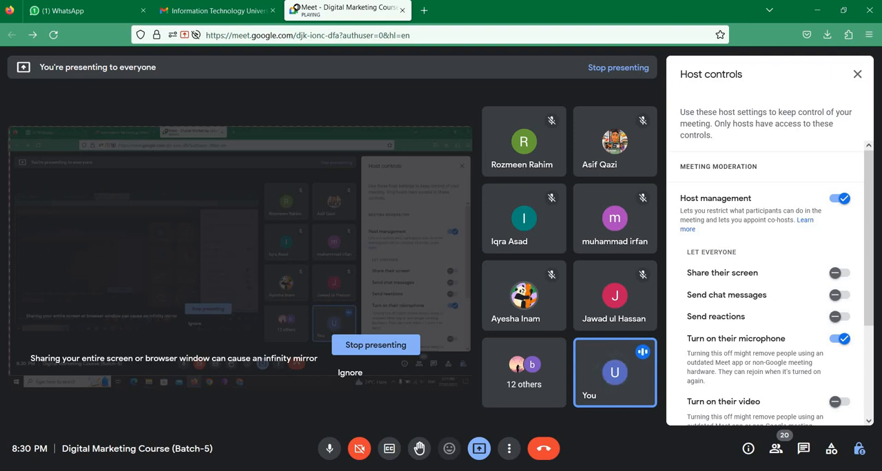
mouse_move(437, 470)
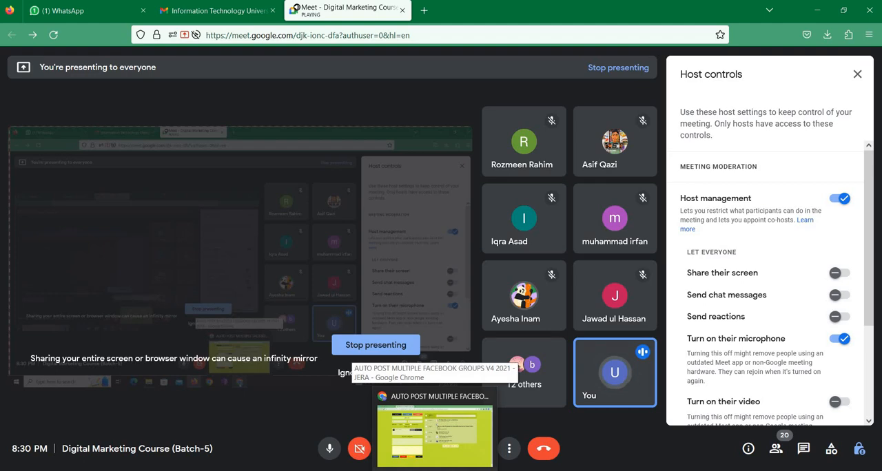
left_click(434, 430)
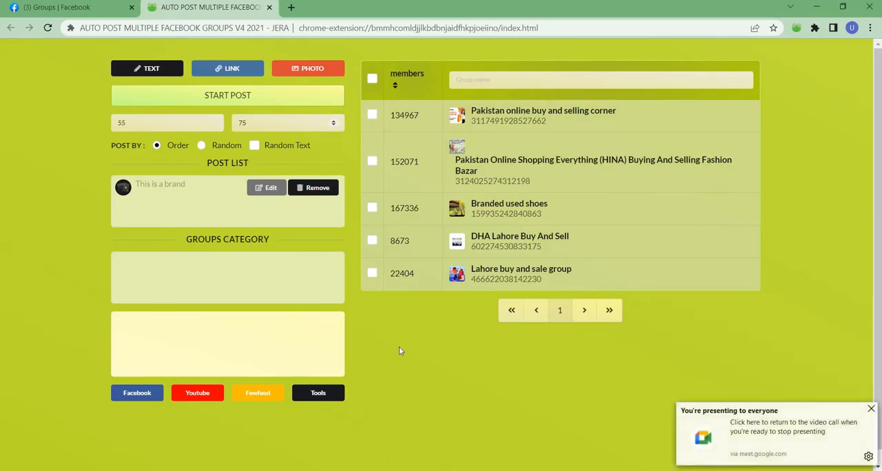
mouse_move(350, 470)
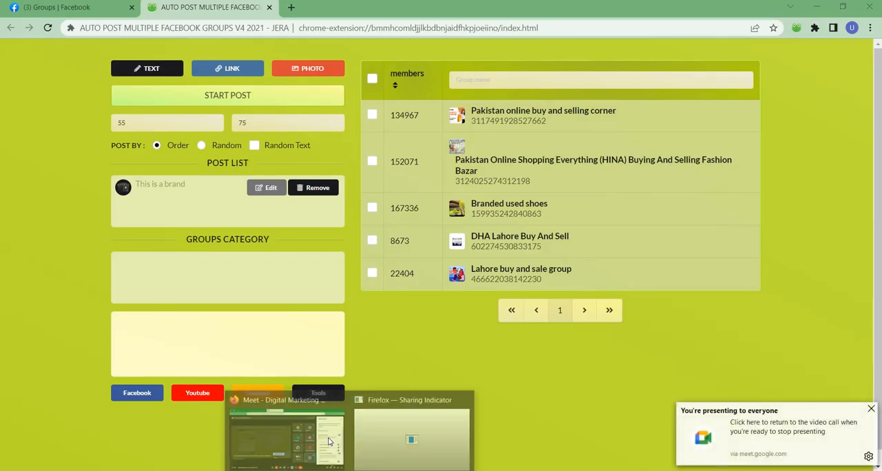
left_click(296, 434)
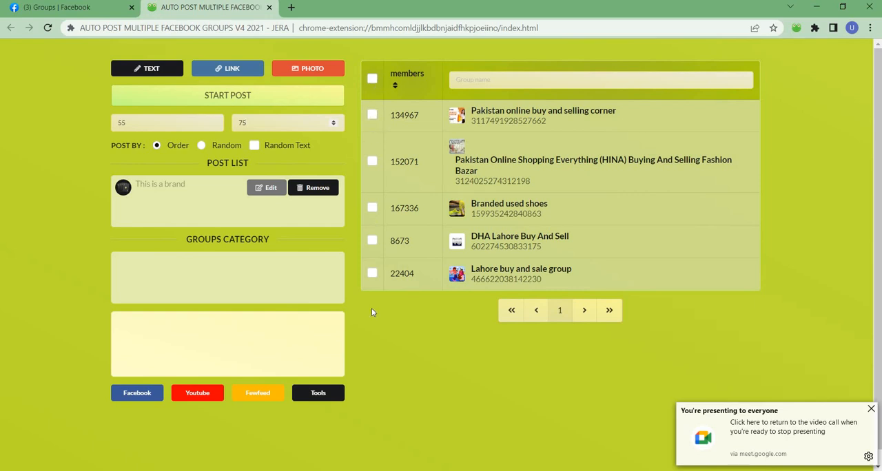
Switch to the Google Meet call, mute the speaking participant, and return to the auto-posting page in Chrome
mouse_move(350, 470)
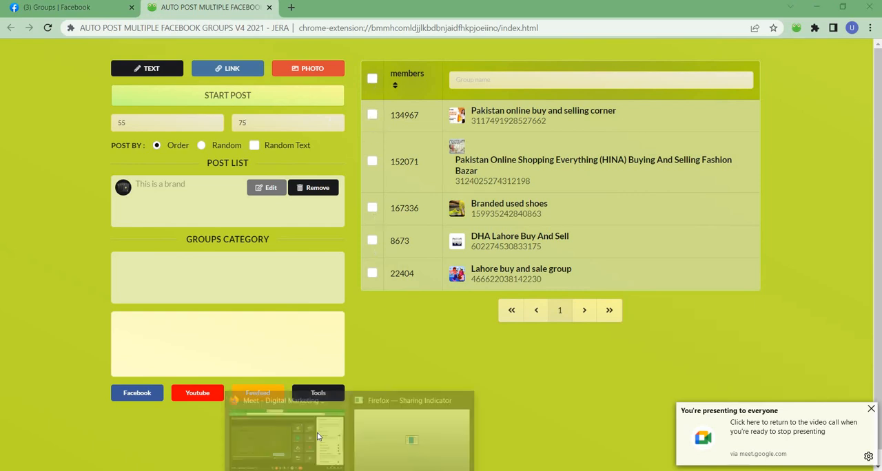
left_click(286, 432)
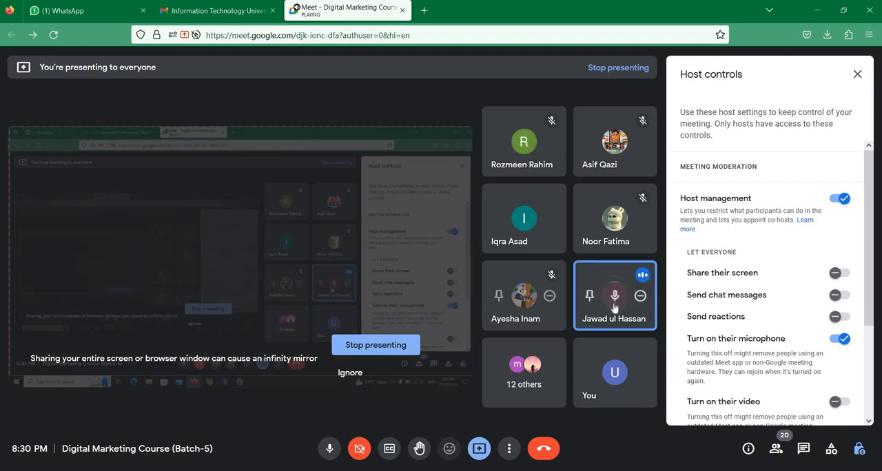
left_click(614, 296)
left_click(521, 282)
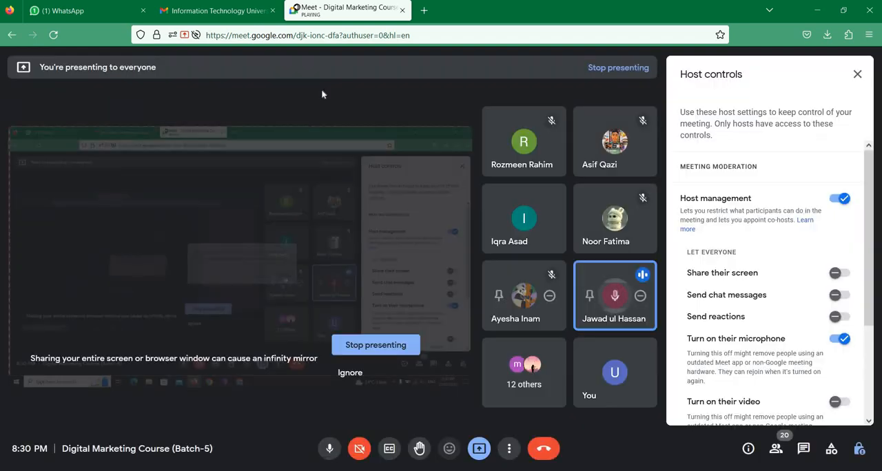
left_click(374, 469)
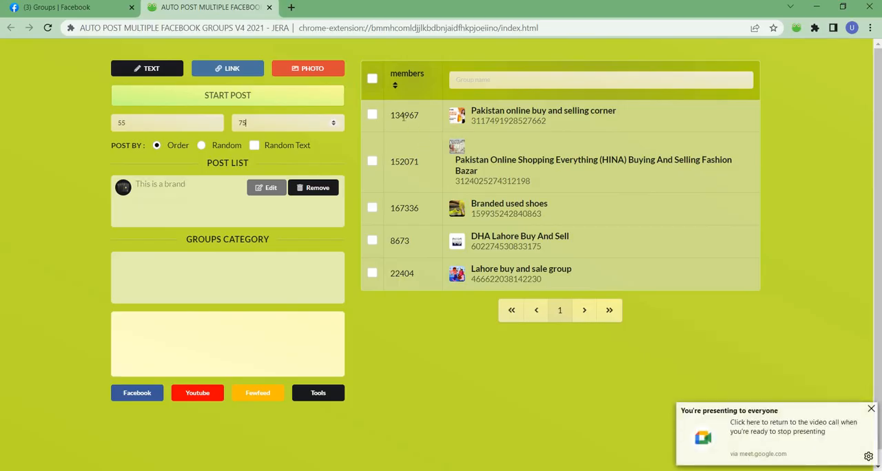
Select all the listed Facebook groups and start auto-posting the photo post to them
left_click(372, 211)
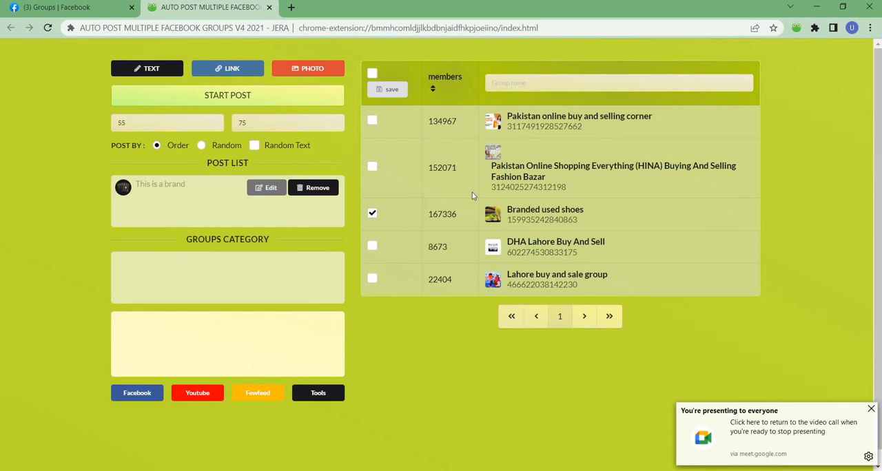
left_click(372, 73)
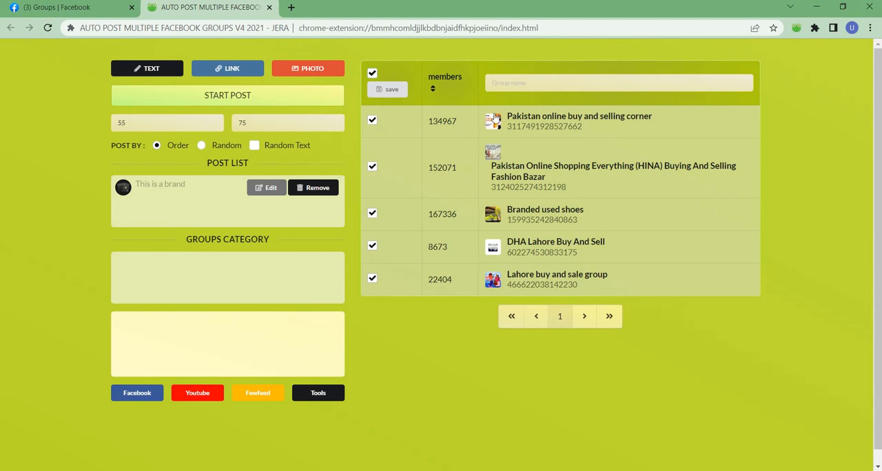
left_click(266, 95)
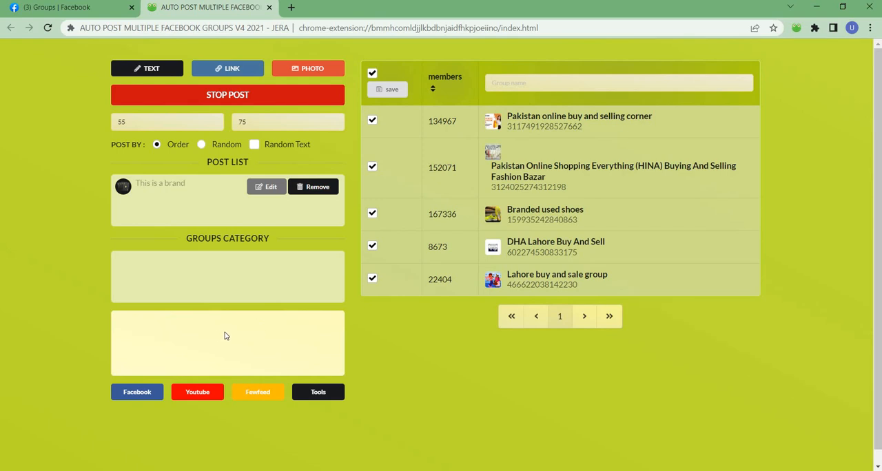
Check the Facebook groups page, view the post sent to "Pakistan online buy and s", open the News Feed, and return to the extension
left_click(71, 8)
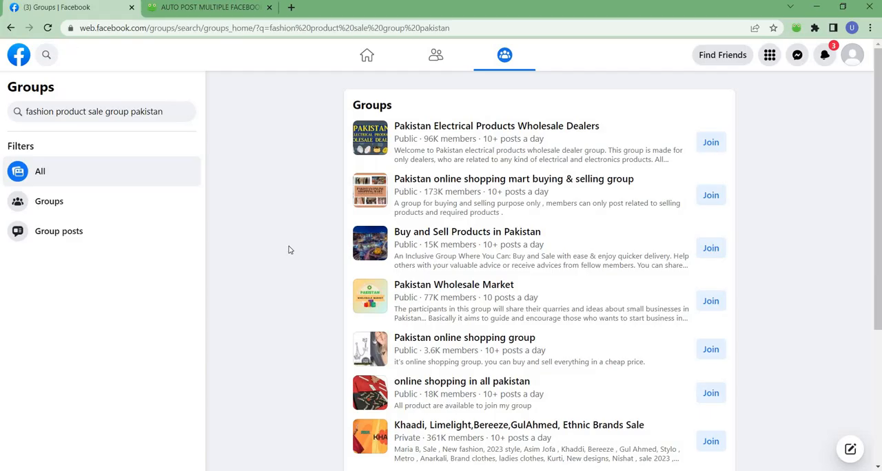
left_click(231, 7)
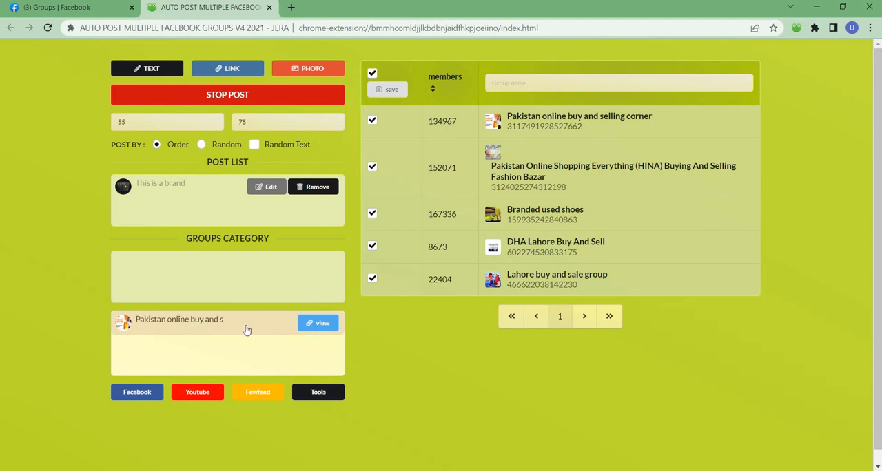
left_click(313, 324)
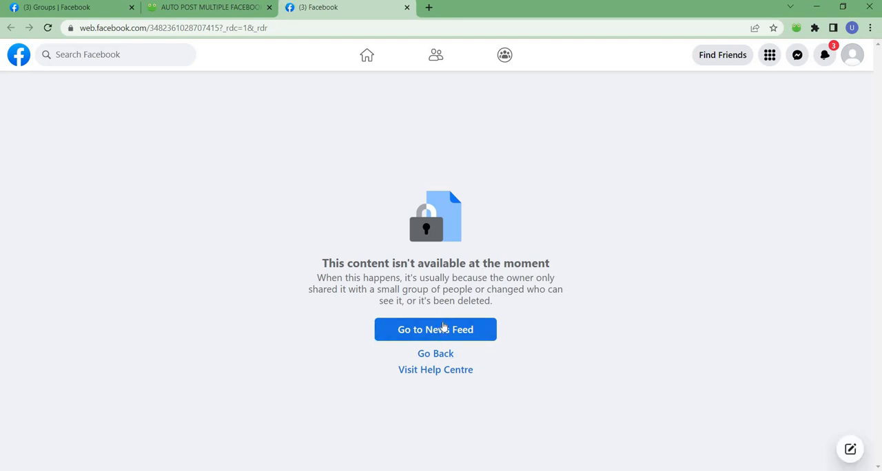
left_click(444, 328)
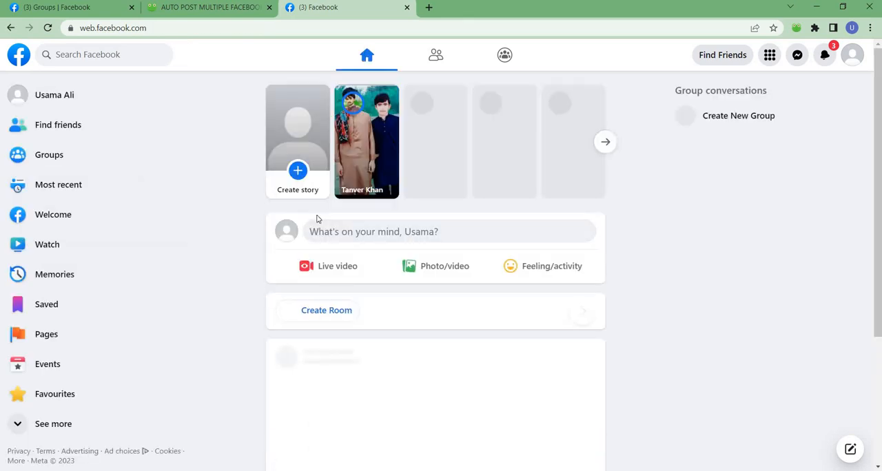
left_click(167, 9)
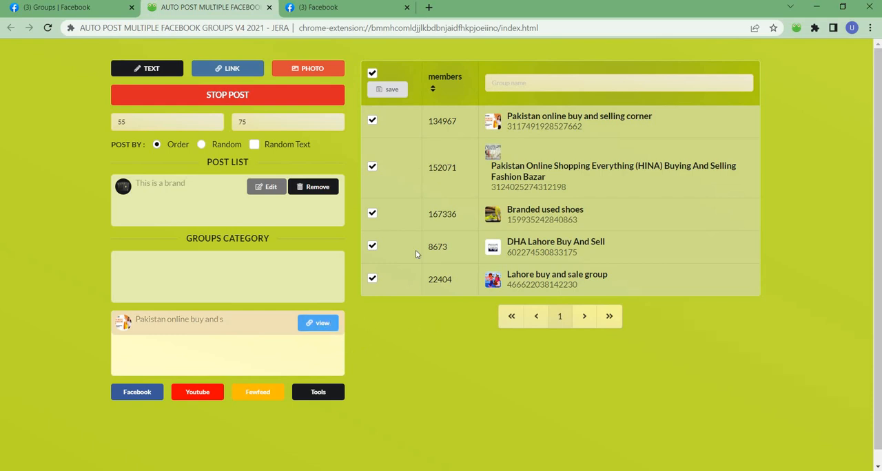
Check the Google Meet call, admit the waiting participant, and return to the auto-posting page in Chrome
mouse_move(351, 470)
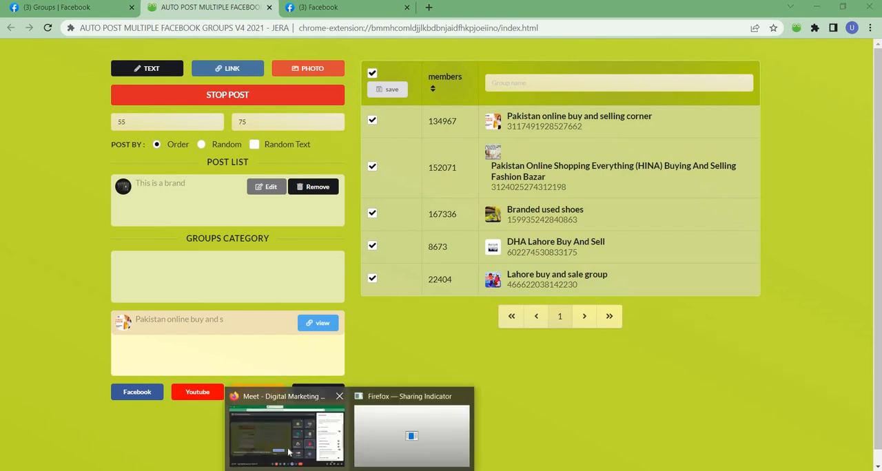
left_click(305, 441)
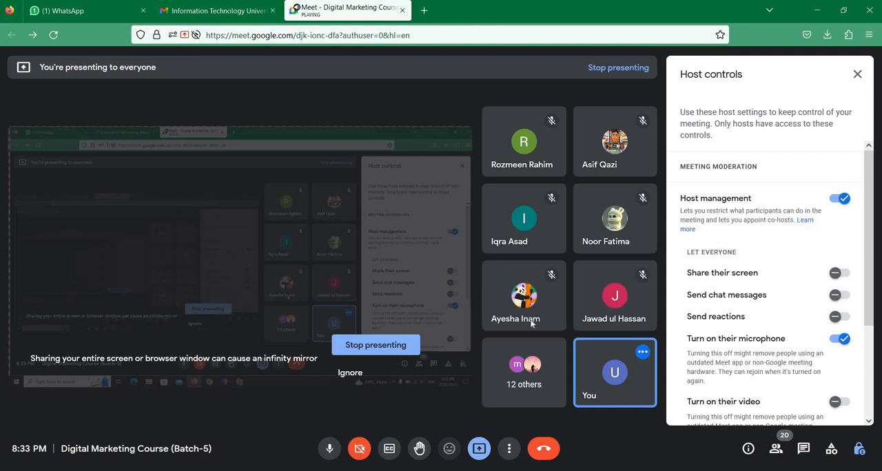
key("alt+Tab")
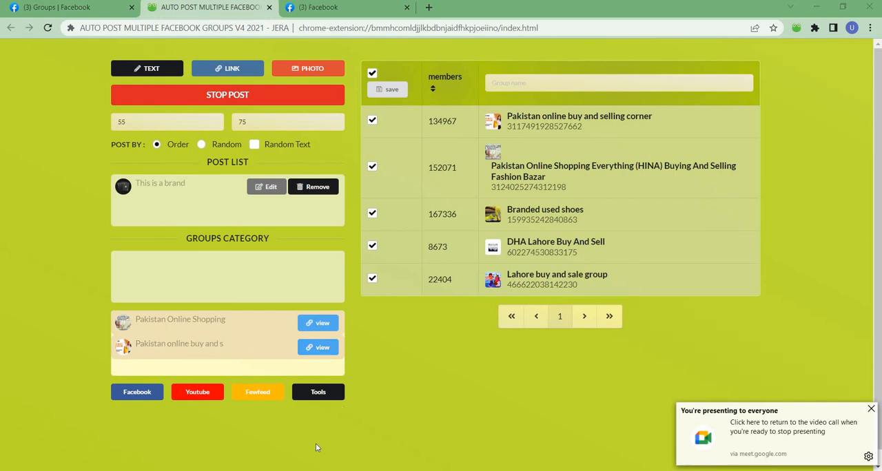
left_click(313, 398)
left_click(549, 111)
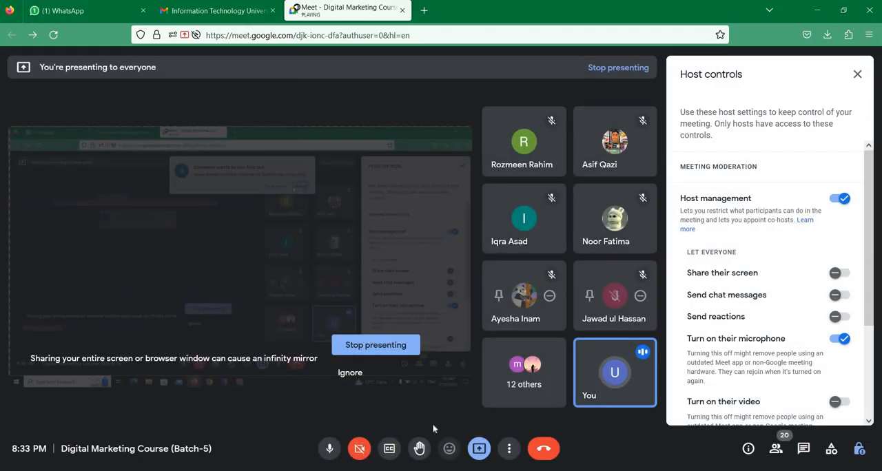
key("alt+Tab")
View the post sent to "Pakistan online buy and s" again, try going back, and open Facebook's Help Centre
left_click(321, 352)
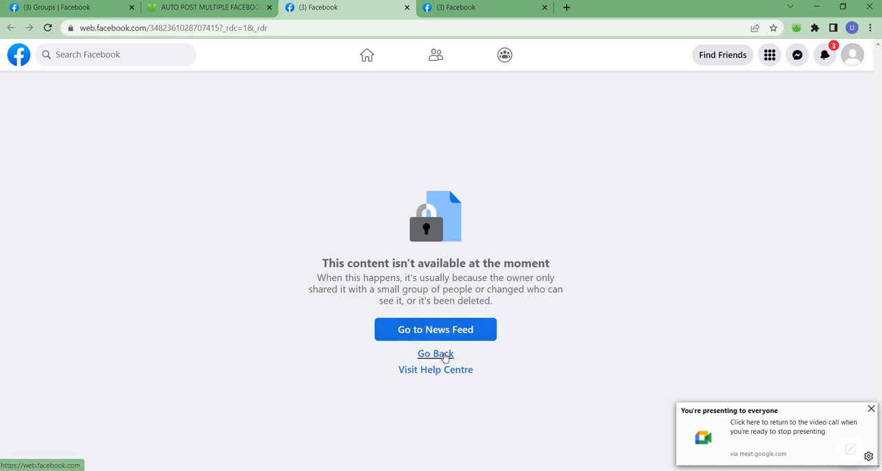
left_click(444, 357)
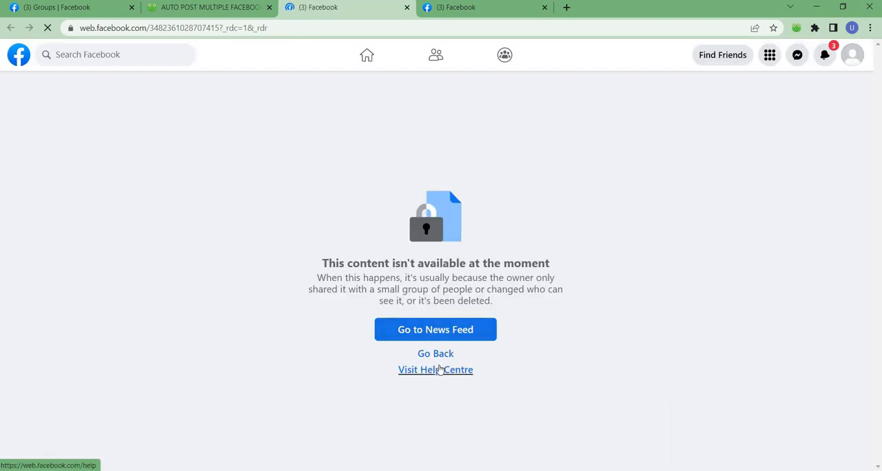
left_click(438, 370)
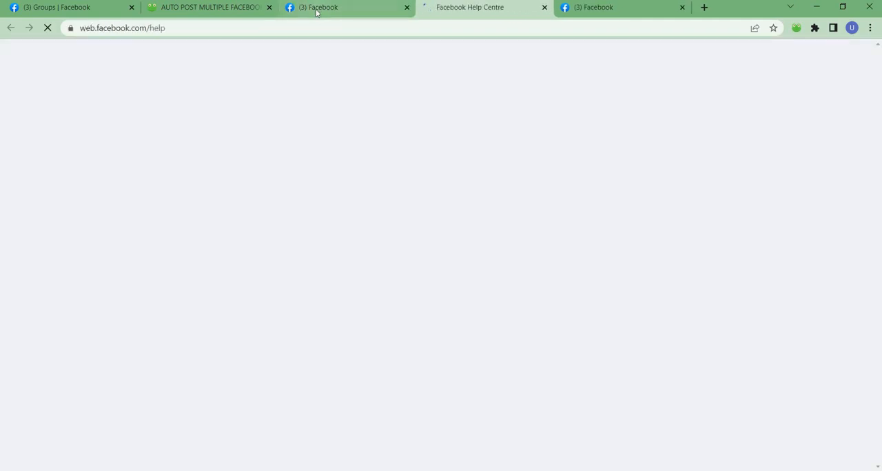
mouse_move(316, 12)
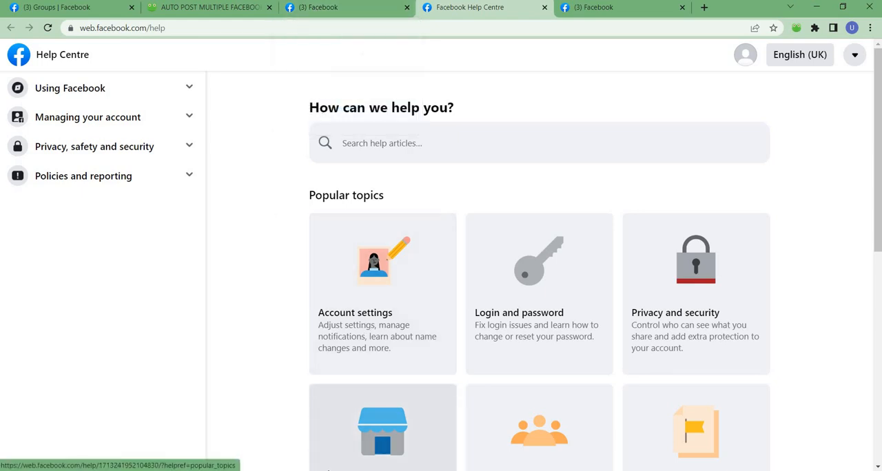
Check the Google Meet call and return to the Facebook Help Centre page in Chrome
mouse_move(352, 470)
left_click(303, 433)
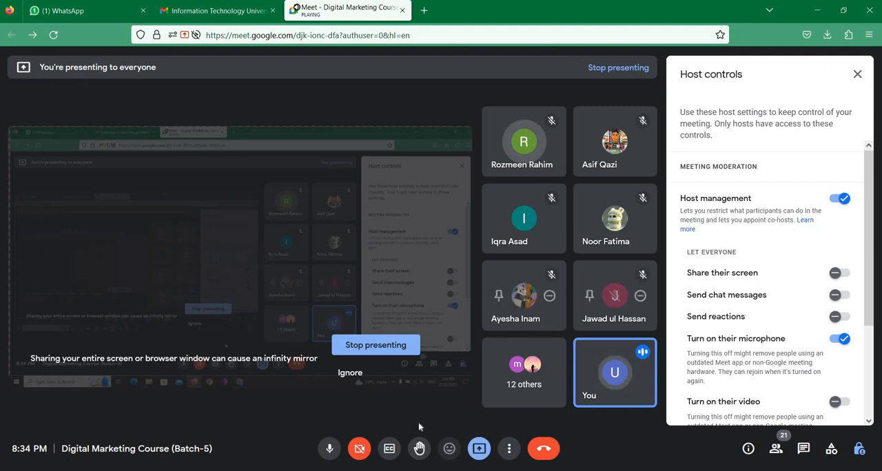
left_click(438, 470)
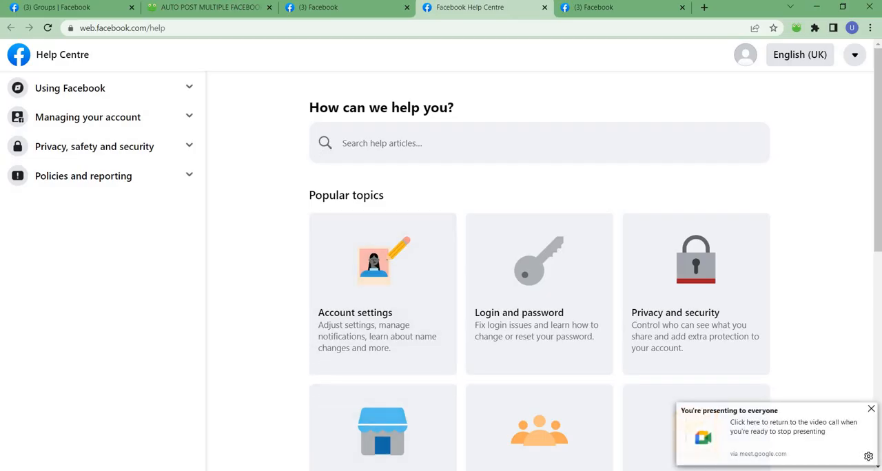
Return to the auto-posting page, check the Google Meet call, and come back to the posting results in Chrome
left_click(207, 7)
scroll(319, 288, "down", 1)
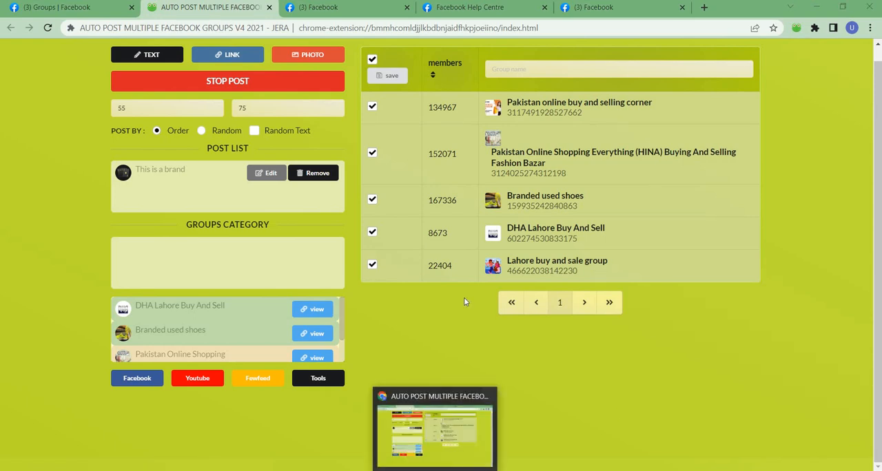
key("alt+Tab")
key("alt+Tab")
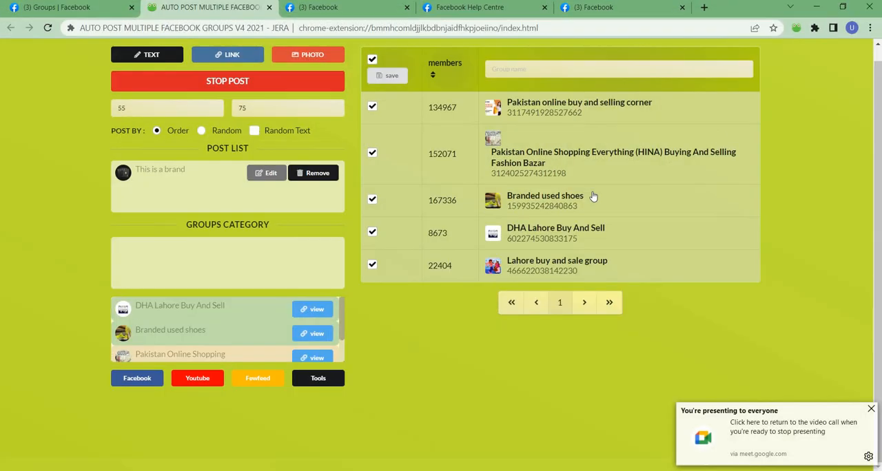
left_click(851, 27)
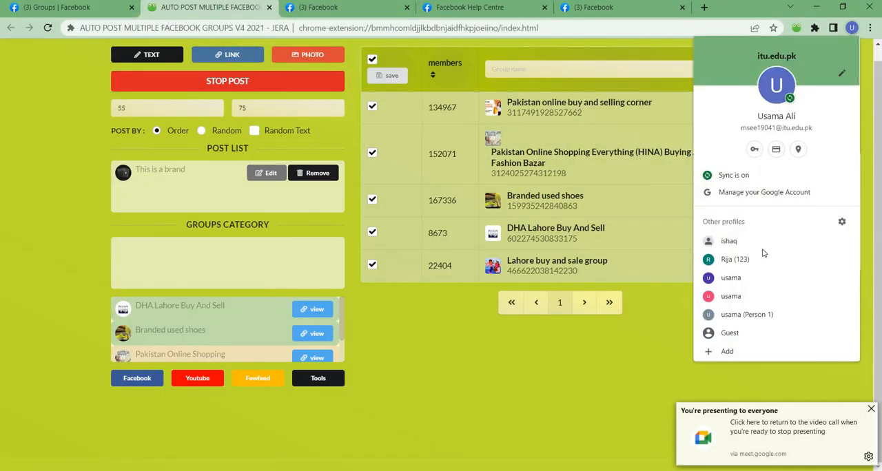
left_click(685, 340)
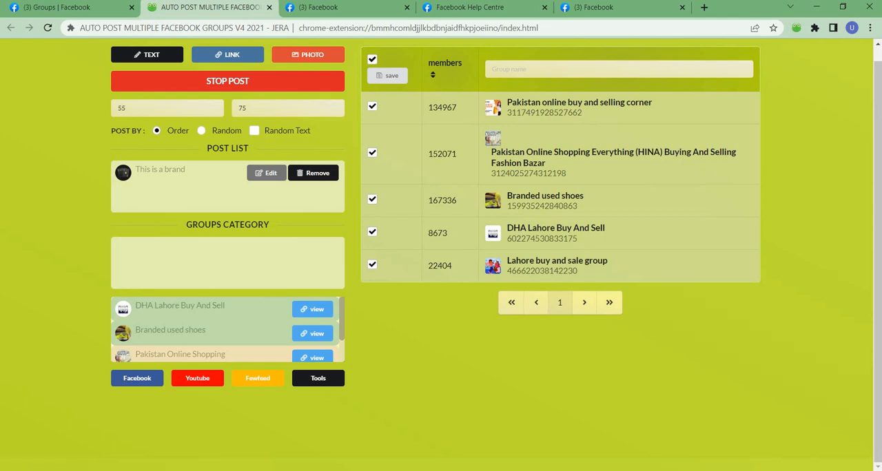
View one of the published group posts from the extension's results, and look through the other open Facebook and Help Centre tabs
scroll(296, 324, "up", 1)
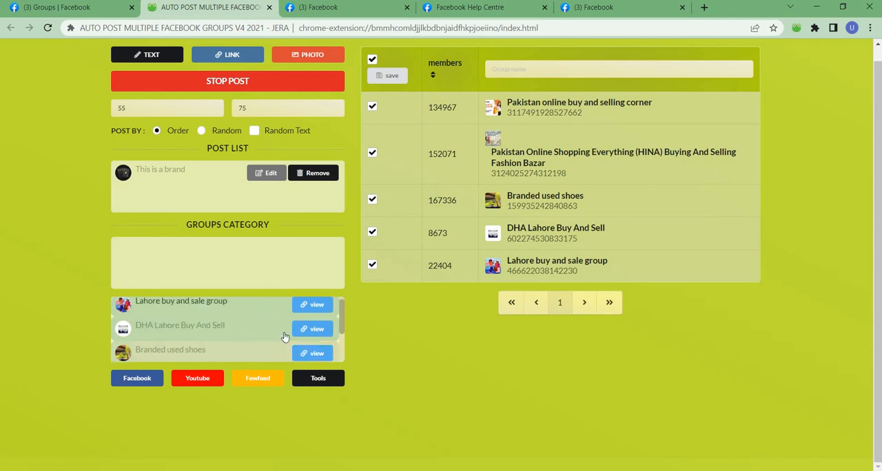
scroll(289, 334, "down", 3)
left_click(306, 349)
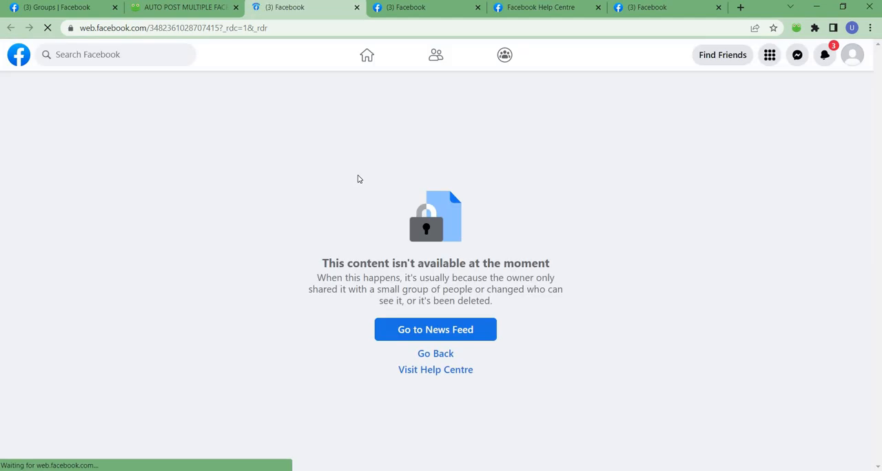
left_click(427, 8)
left_click(528, 16)
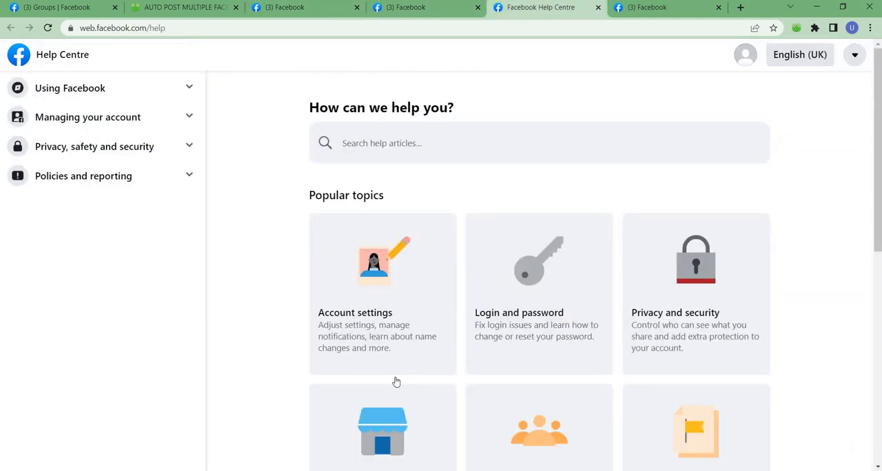
Check the Google Meet call and return to the Help Centre page in Chrome
mouse_move(351, 470)
left_click(300, 442)
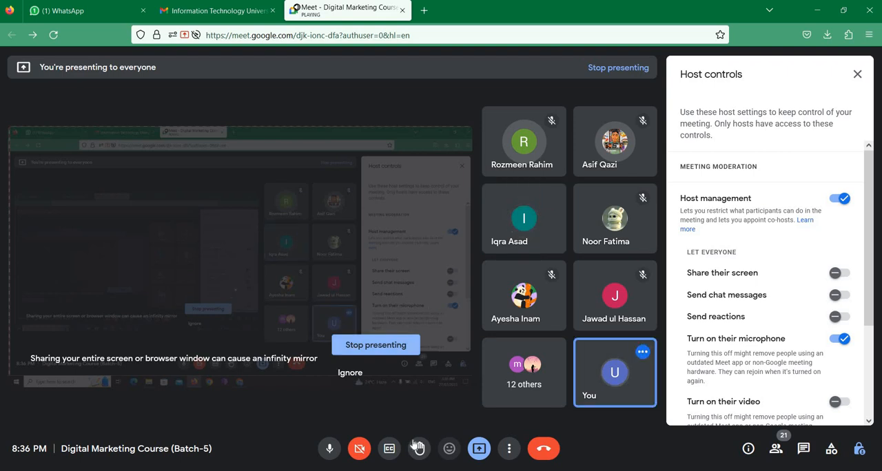
left_click(436, 470)
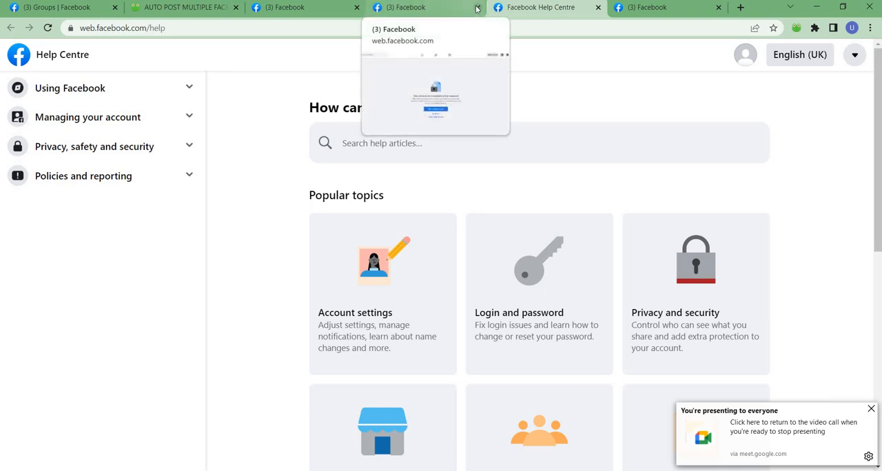
Review the opened post pages, close the post and Help Centre tabs, and return to the auto-posting extension
left_click(333, 13)
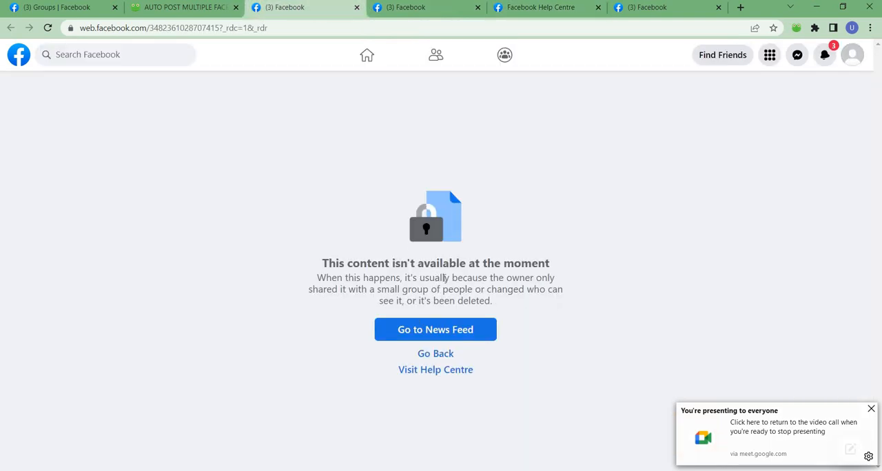
left_click(172, 7)
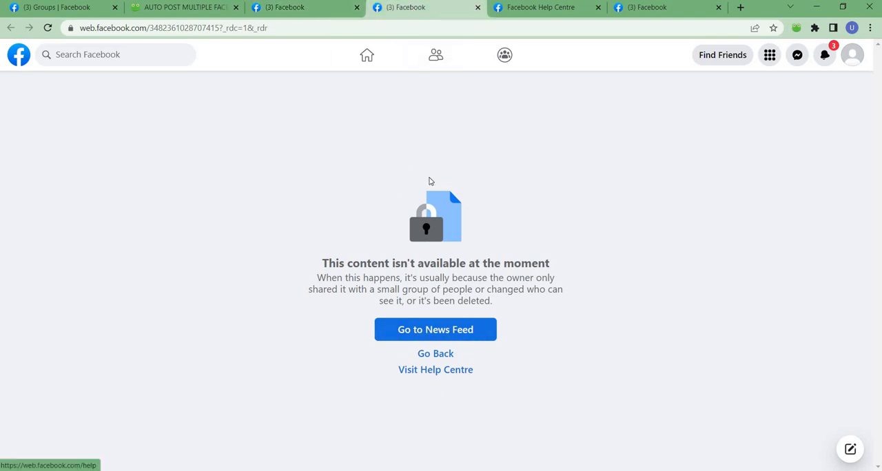
left_click(356, 9)
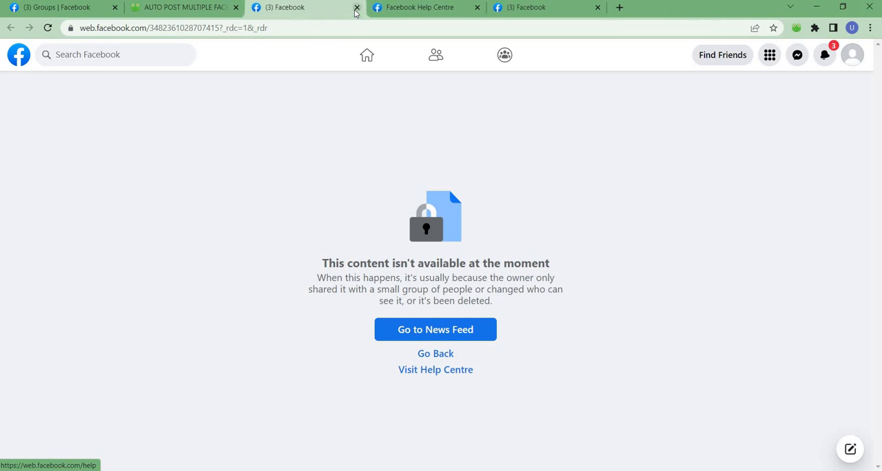
left_click(356, 13)
left_click(356, 8)
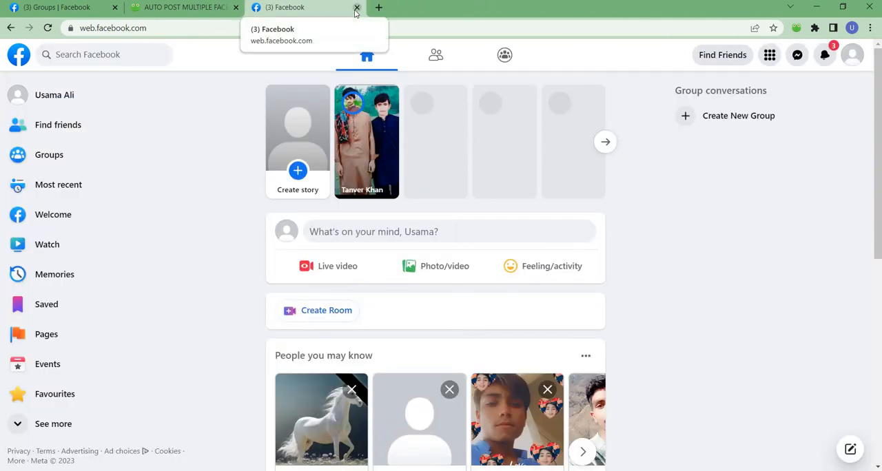
left_click(183, 8)
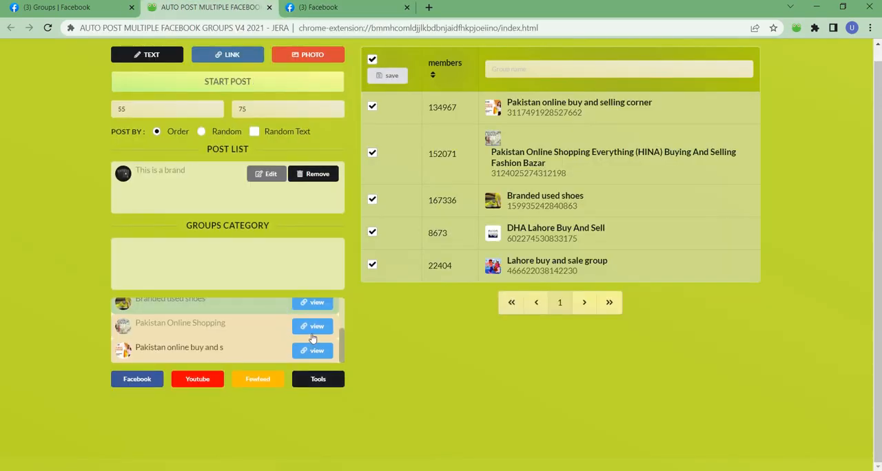
View the post sent to "Branded used shoes", admit the waiting participant in Google Meet, and return to Chrome
left_click(314, 303)
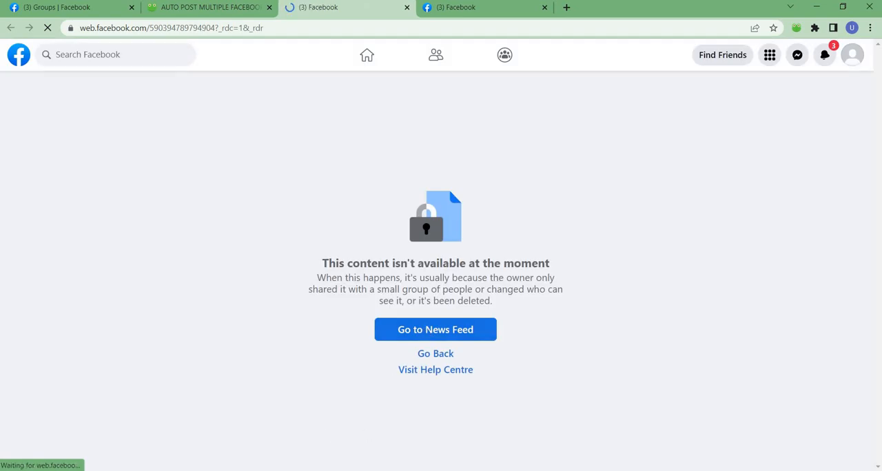
left_click(350, 470)
left_click(324, 433)
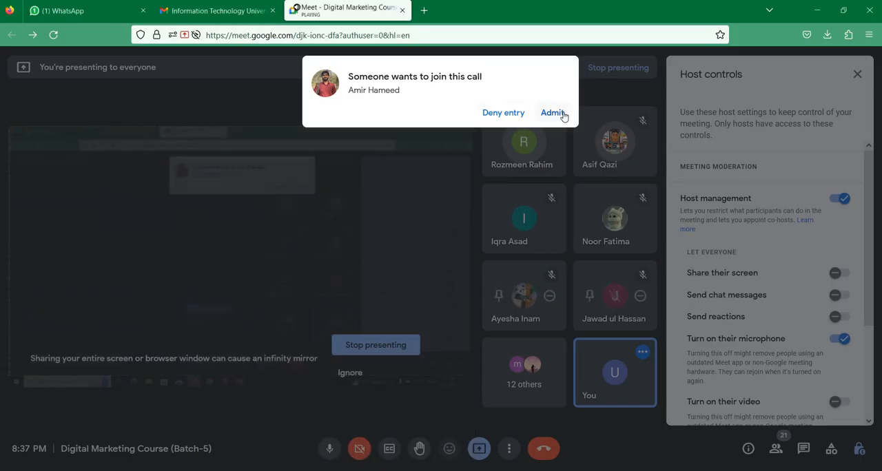
left_click(553, 113)
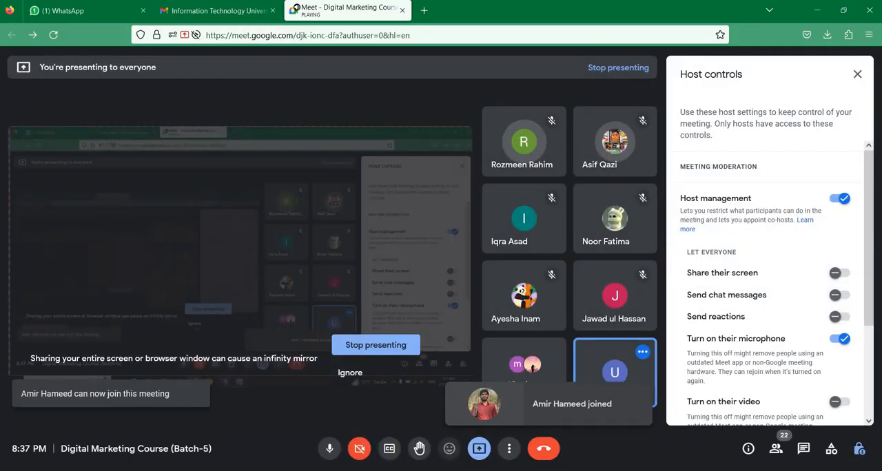
left_click(441, 470)
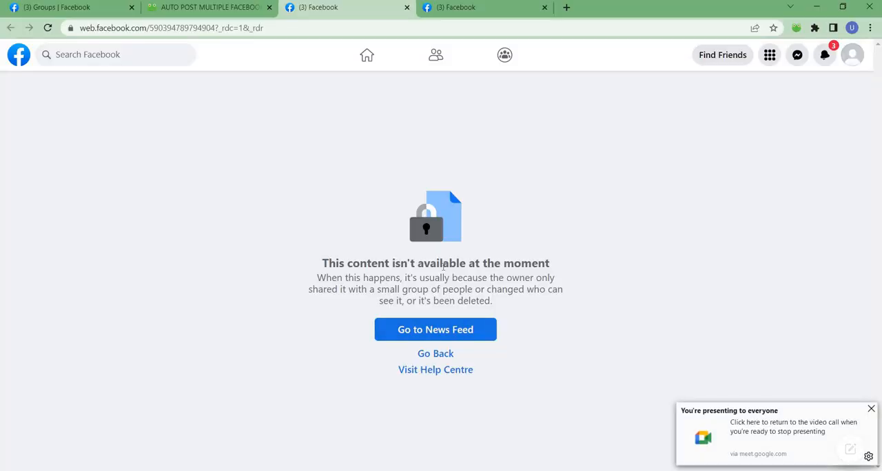
Close the remaining post and News Feed tabs, then open the post sent to "Pakistan online buy and s" and close its tab
left_click(406, 8)
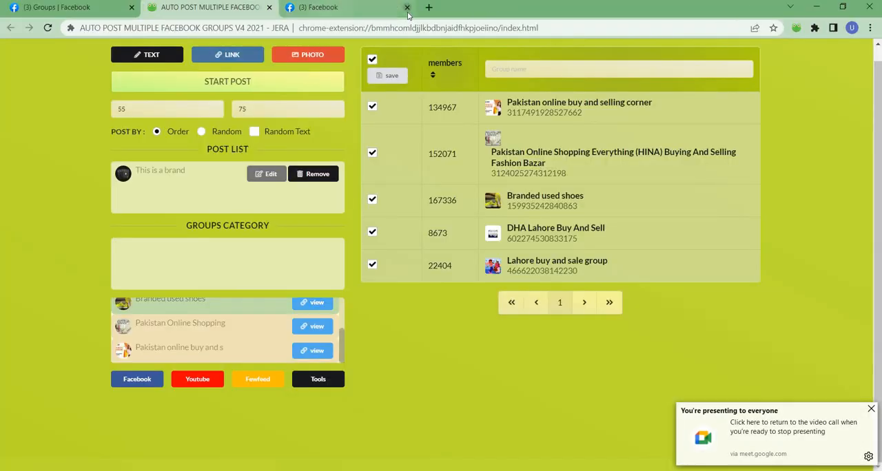
left_click(407, 8)
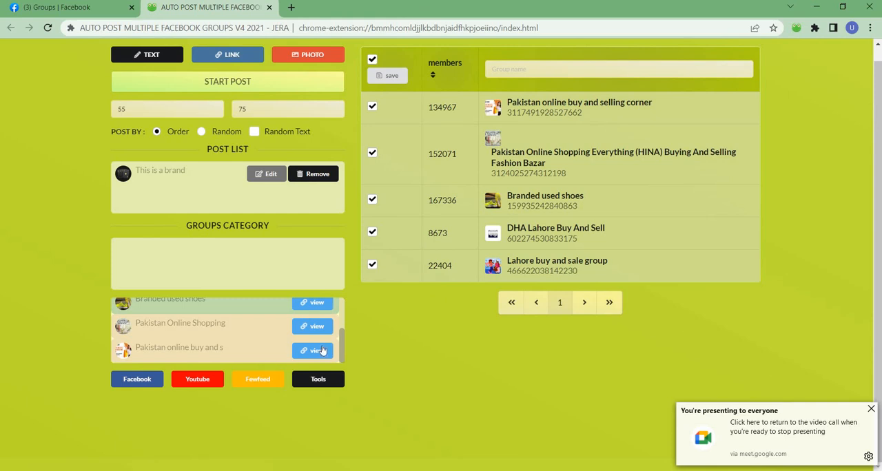
left_click(318, 346)
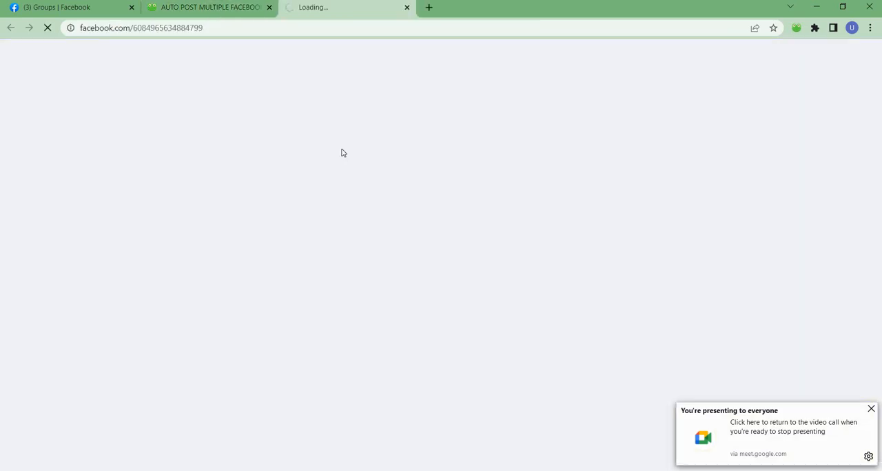
left_click(406, 7)
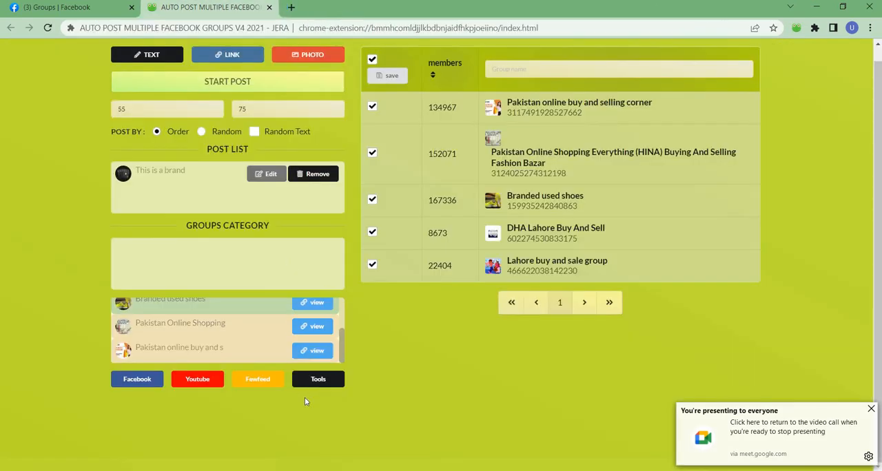
Check the Google Meet call for participants' responses twice, returning to the auto-posting page in Chrome each time
left_click(281, 423)
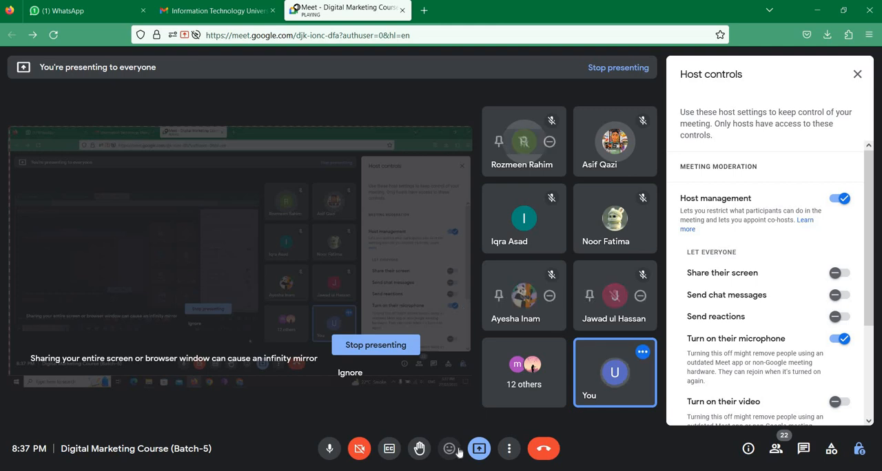
mouse_move(434, 470)
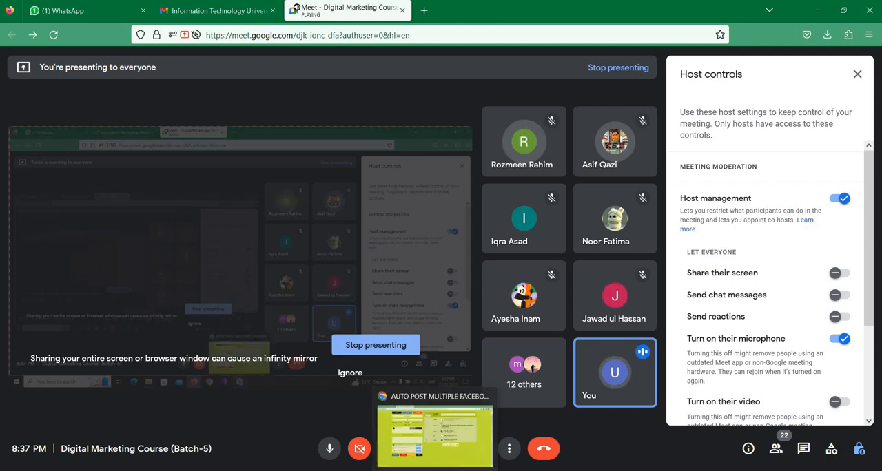
left_click(434, 430)
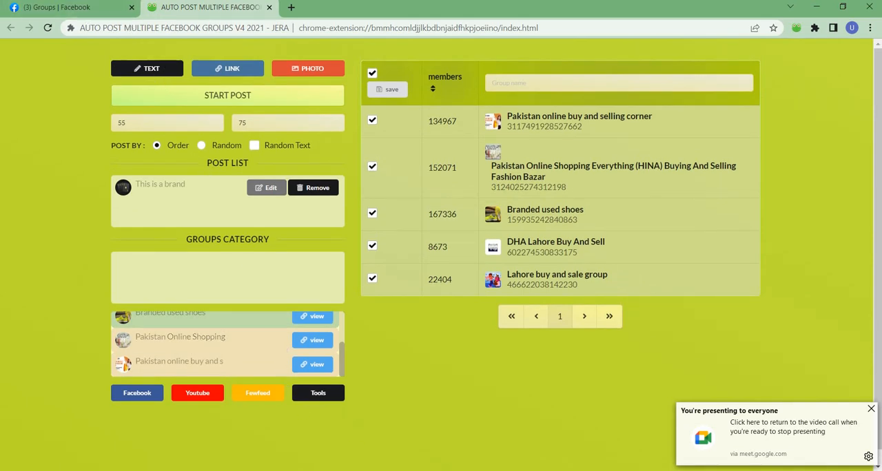
left_click(427, 433)
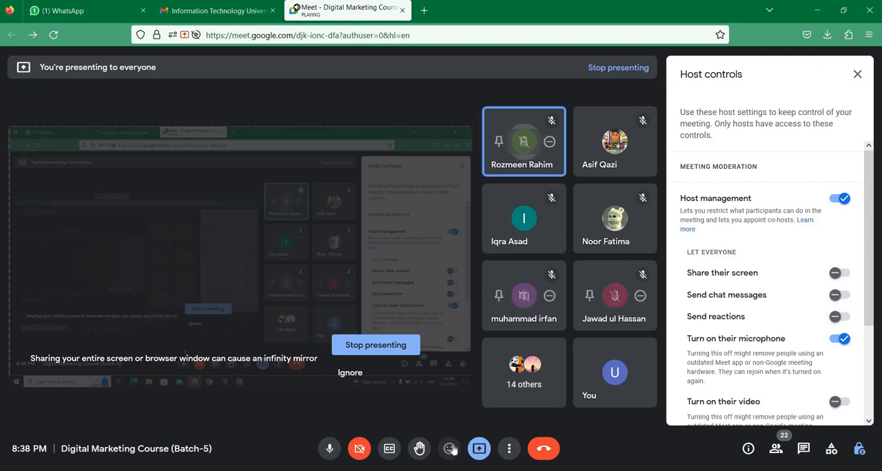
key("alt+Tab")
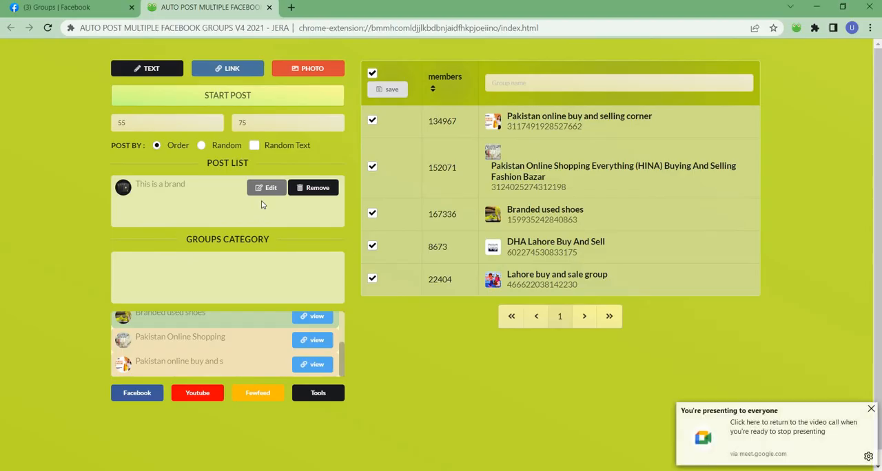